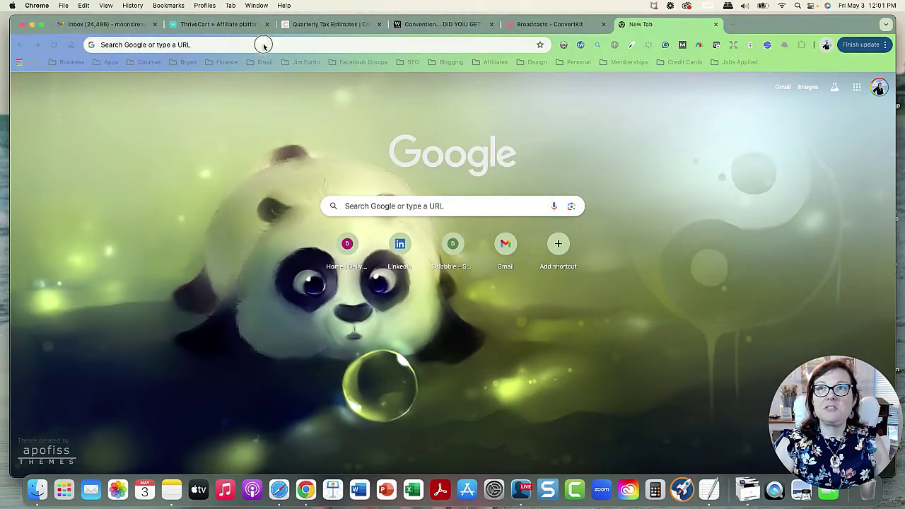
# - Load canva.com and create a new empty course from the Projects page's Add new menu
pyautogui.click(259, 217)
pyautogui.write('ca')
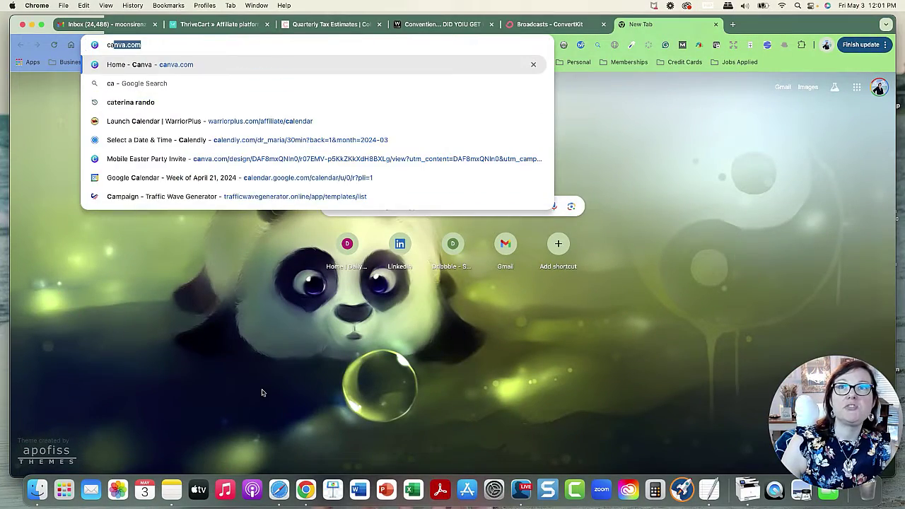
pyautogui.press('Return')
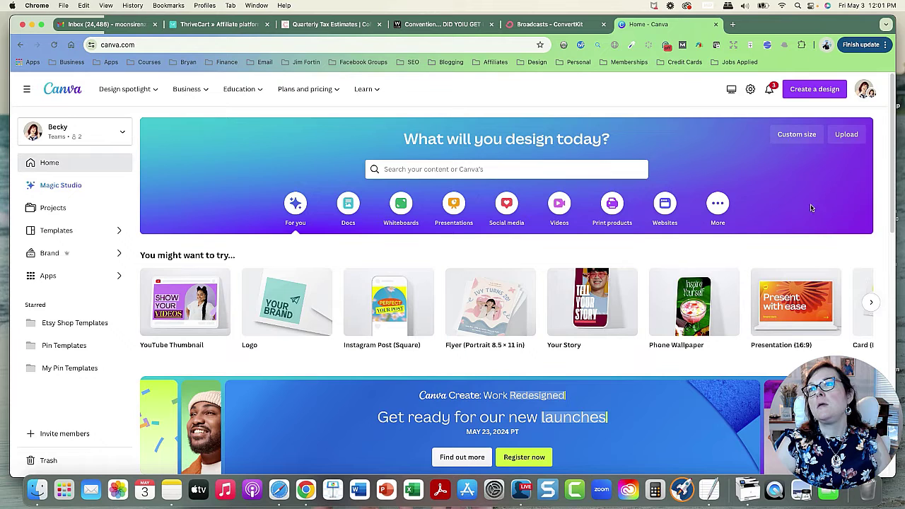
pyautogui.click(55, 209)
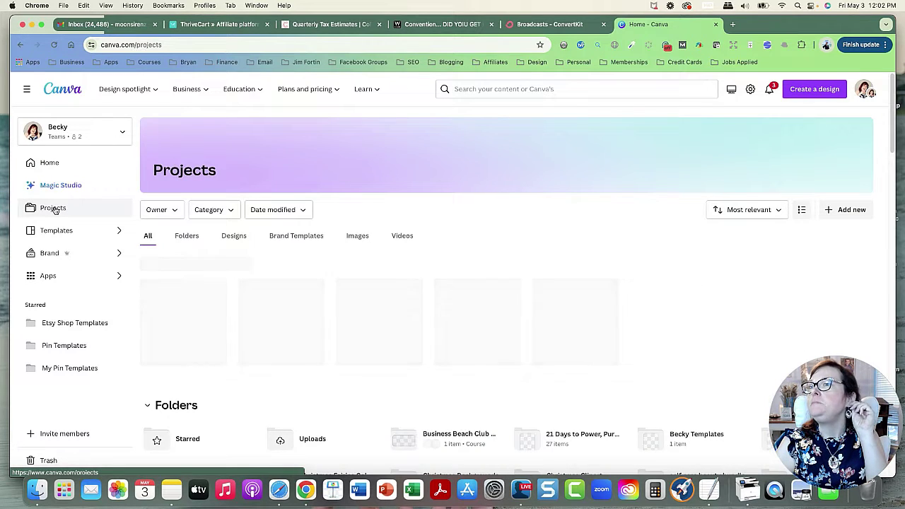
pyautogui.click(856, 213)
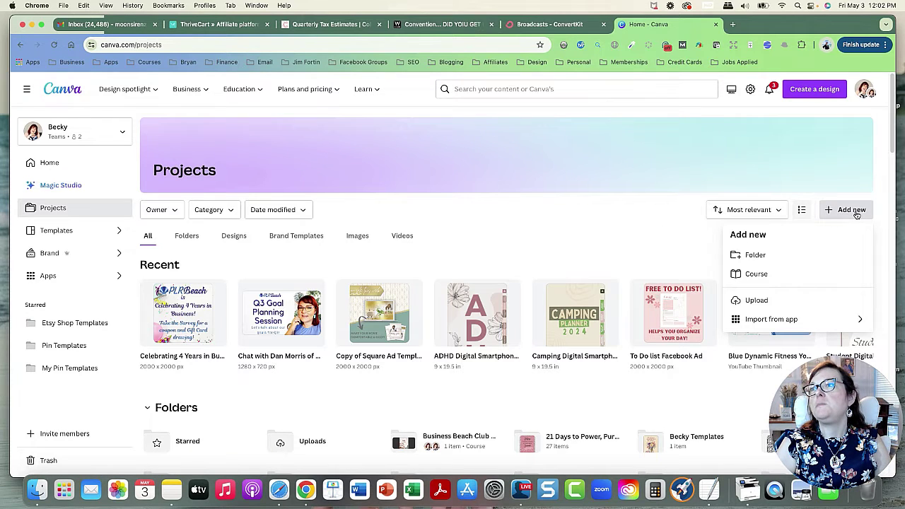
pyautogui.click(763, 276)
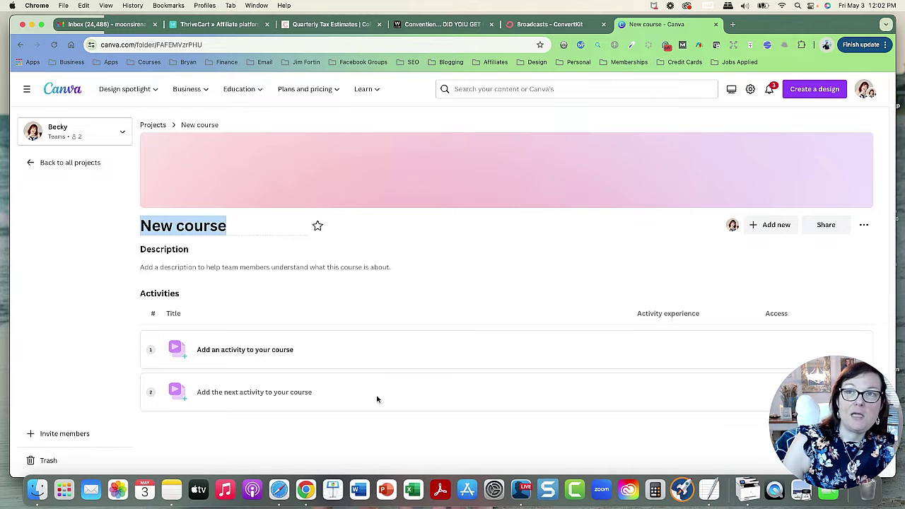
# - Rename the course 'Course Test' and save the description 'Course test description here.'
pyautogui.write('Co')
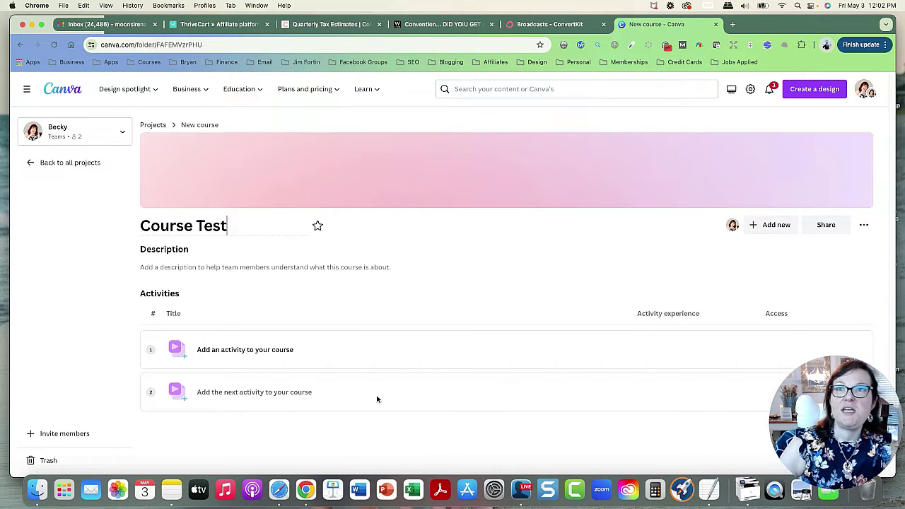
pyautogui.click(277, 267)
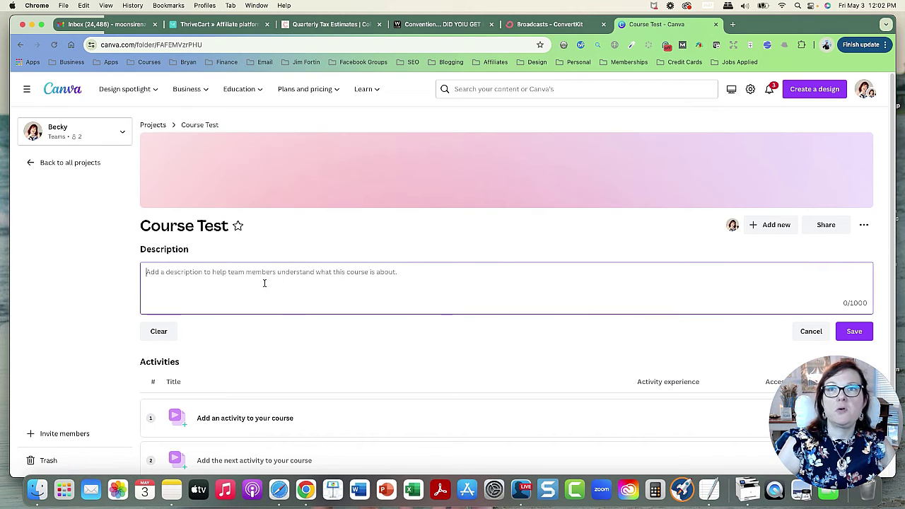
pyautogui.write('Course test description here.')
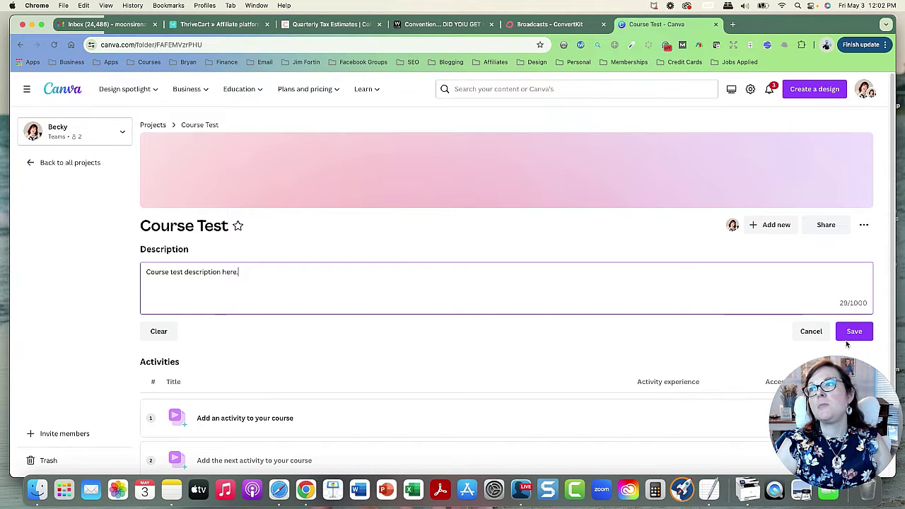
pyautogui.click(852, 332)
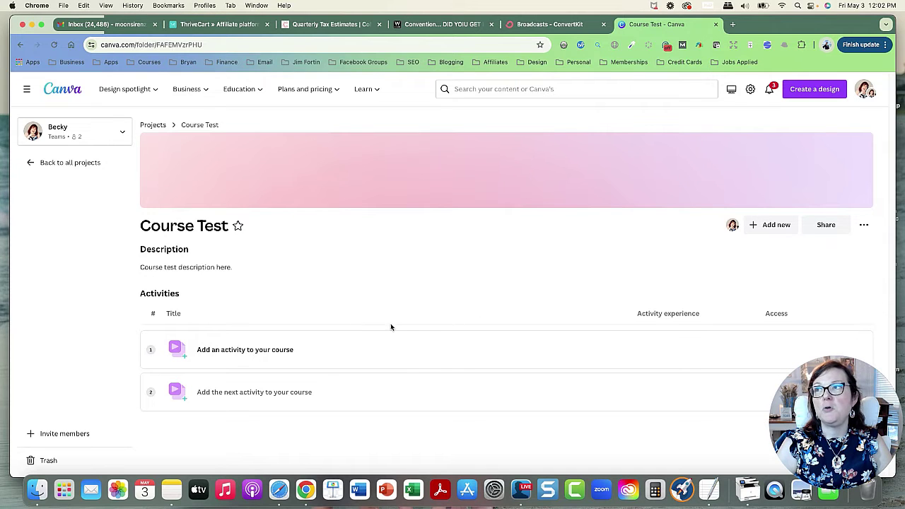
# - Upload rv-planner.mov from the computer as the course's first activity
pyautogui.click(256, 350)
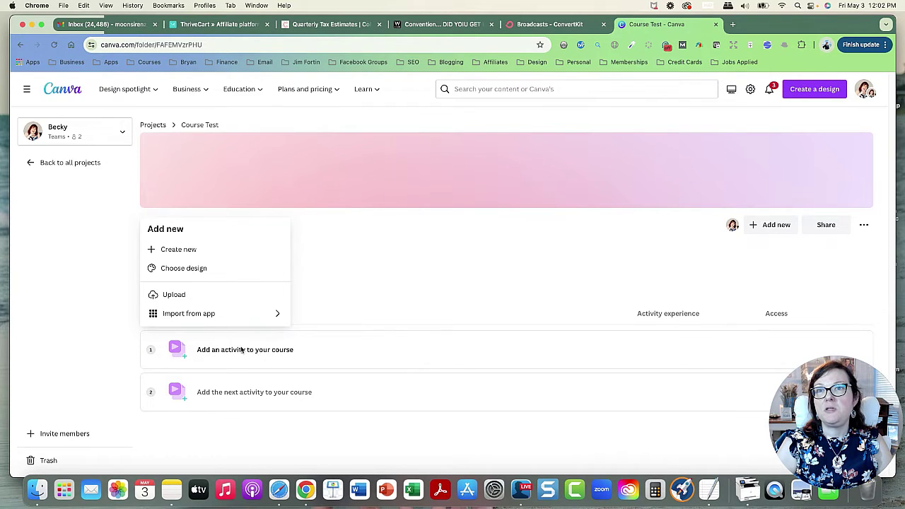
pyautogui.click(192, 296)
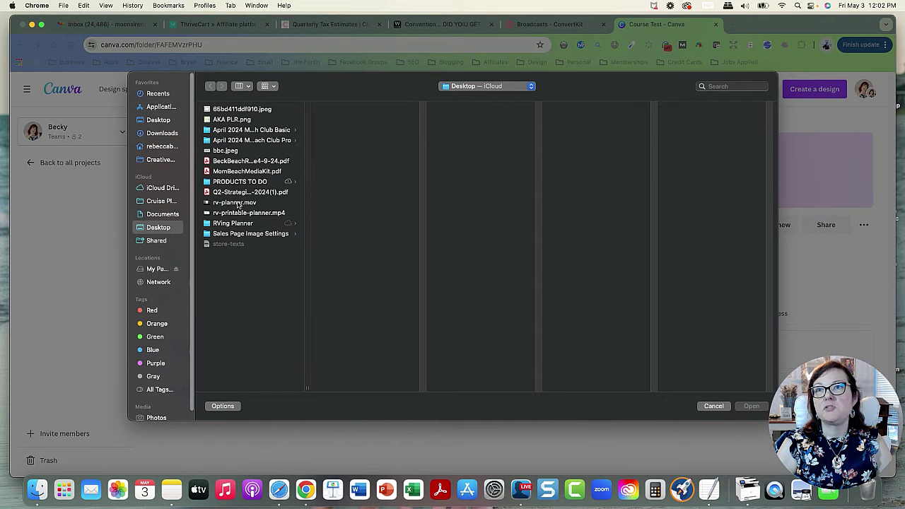
pyautogui.click(234, 203)
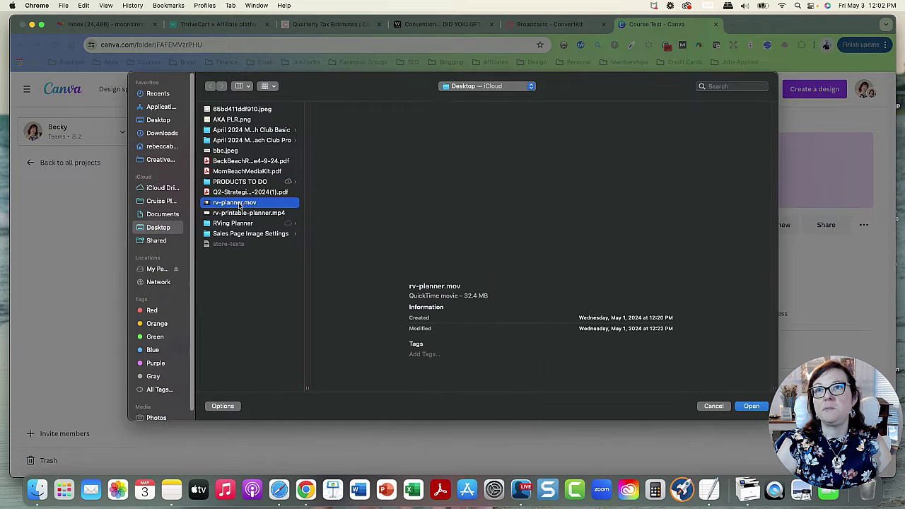
pyautogui.click(751, 406)
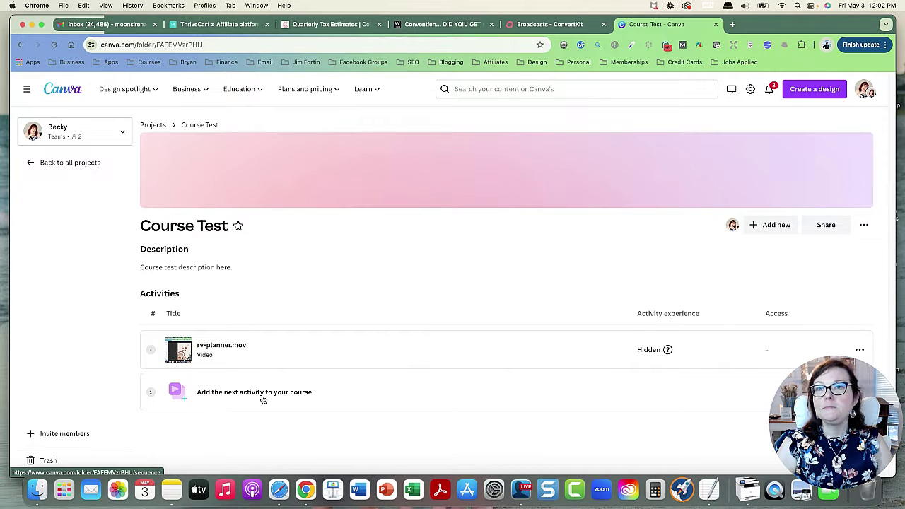
# - Try the Create new design option for the next activity, then dismiss the chooser
pyautogui.click(241, 394)
pyautogui.click(179, 292)
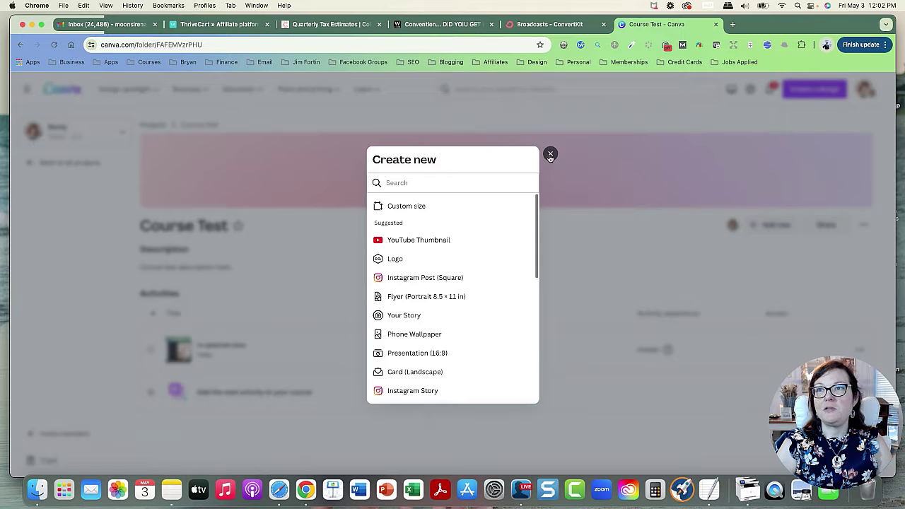
pyautogui.click(549, 155)
# - Connect a Google Drive account to Canva and allow it access to the Drive files
pyautogui.click(242, 394)
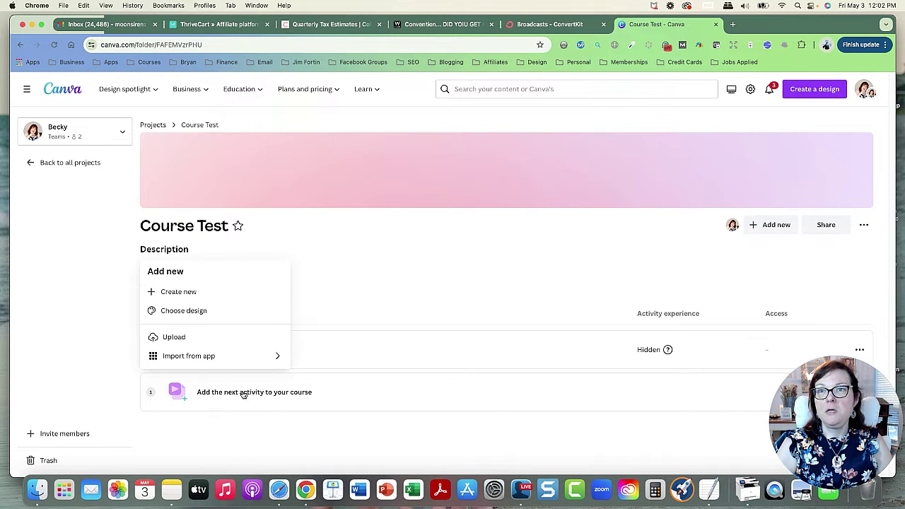
pyautogui.click(220, 357)
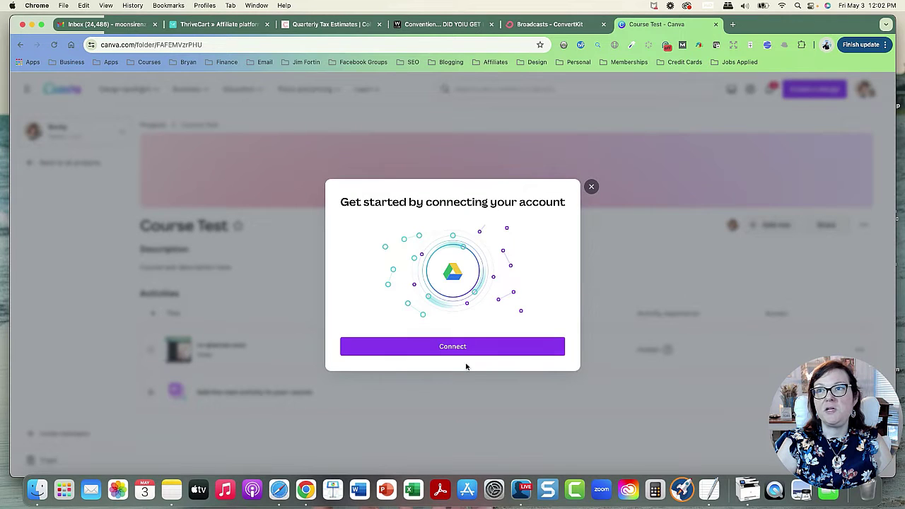
pyautogui.click(455, 346)
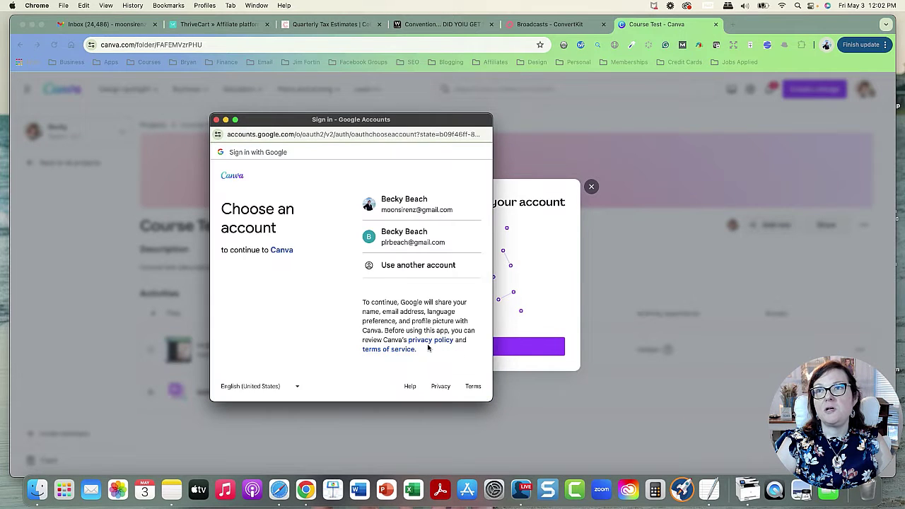
pyautogui.click(408, 210)
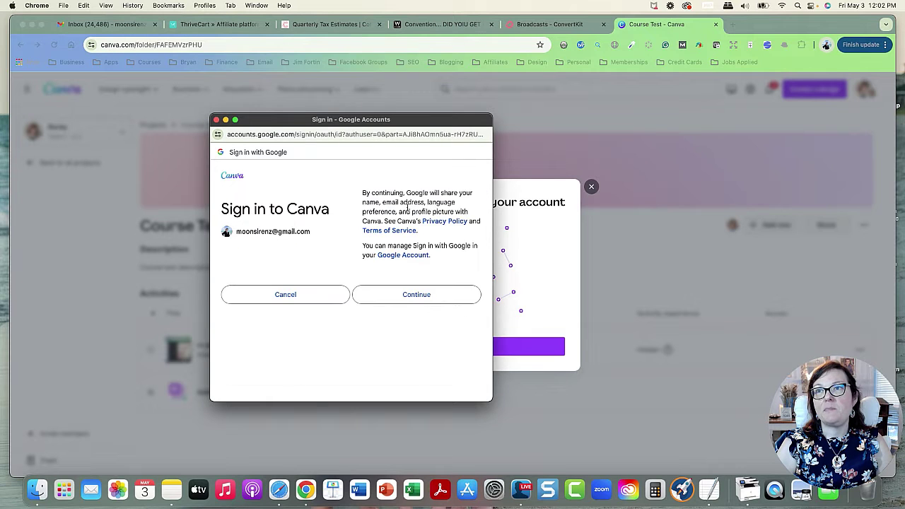
pyautogui.click(402, 300)
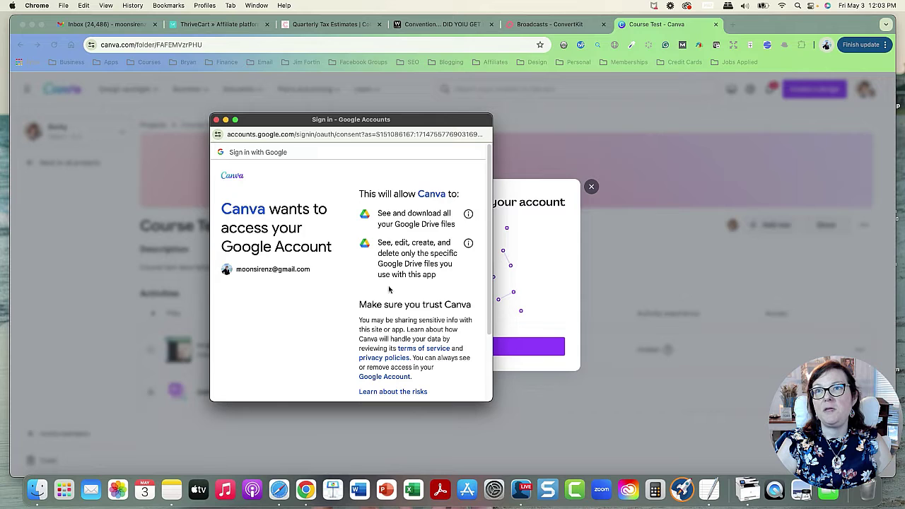
pyautogui.scroll(-3, 403, 292)
pyautogui.click(401, 350)
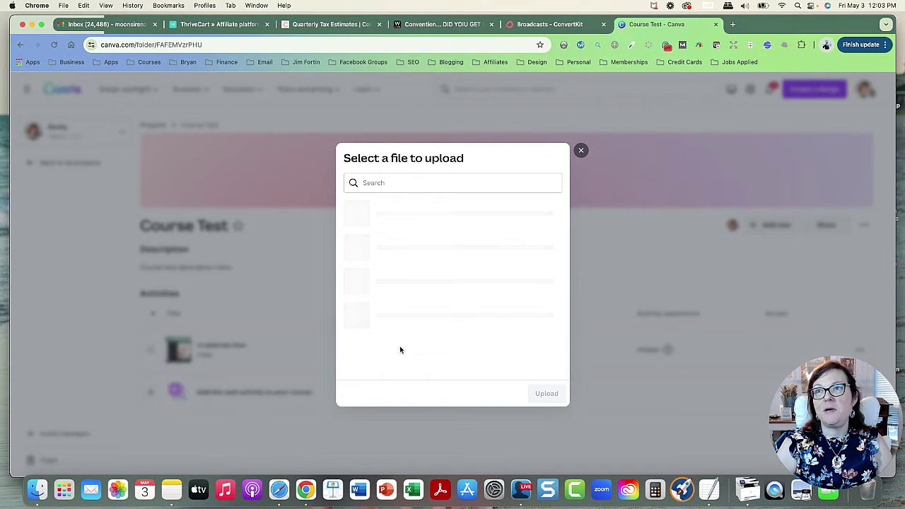
# - Browse to Video Training > One time offers in Drive and select one time offers.mov
pyautogui.scroll(-2, 495, 298)
pyautogui.scroll(-10, 498, 301)
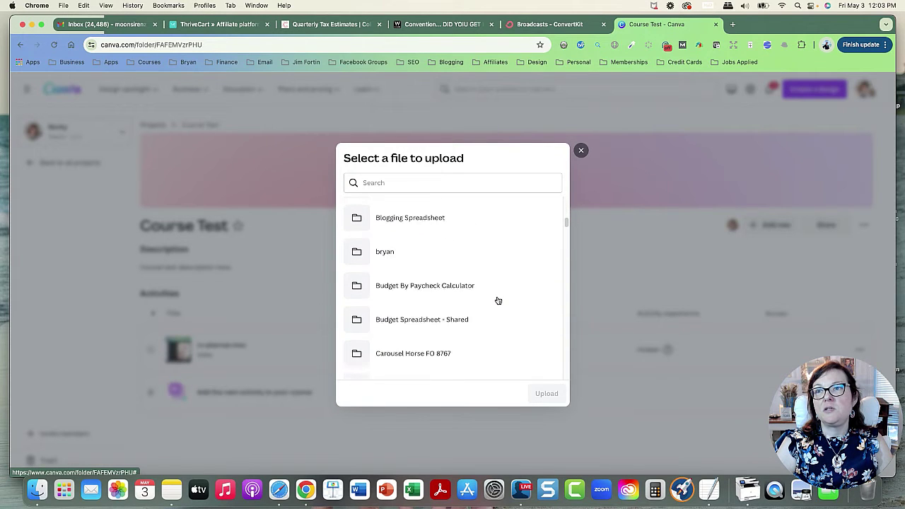
pyautogui.click(392, 269)
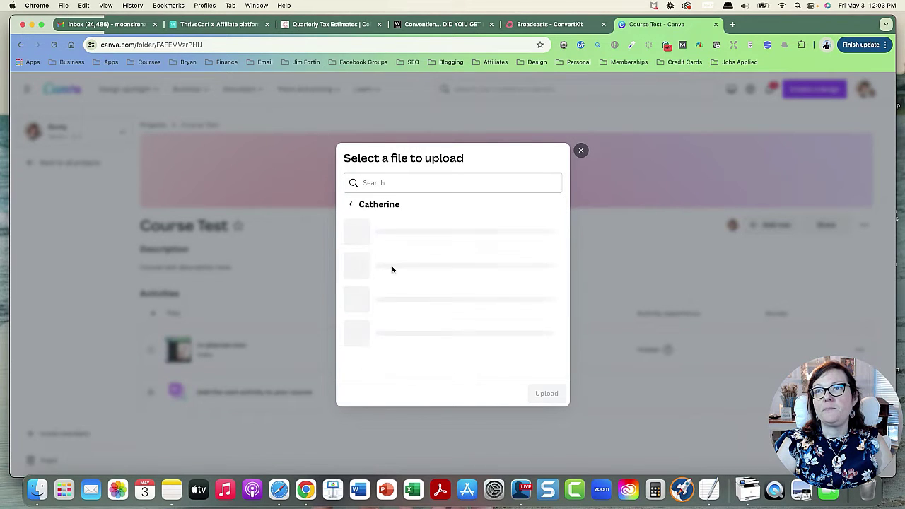
pyautogui.click(402, 325)
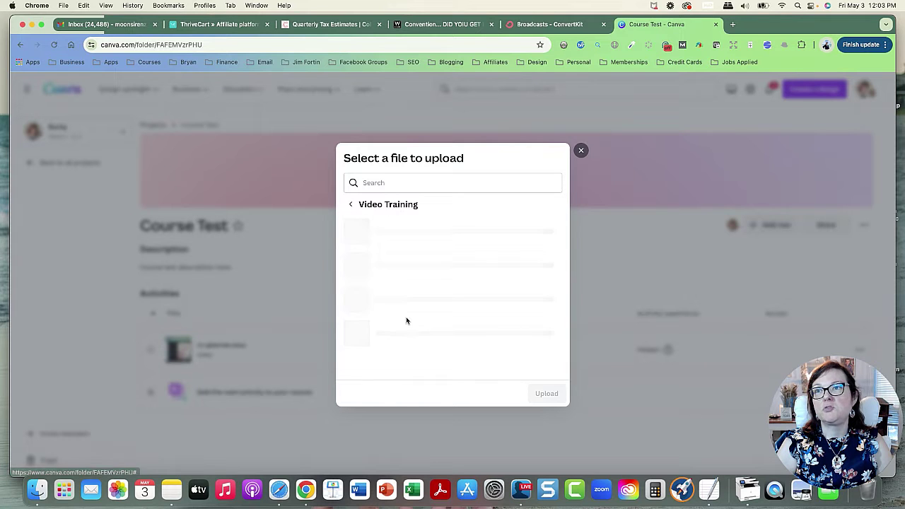
pyautogui.scroll(-6, 458, 279)
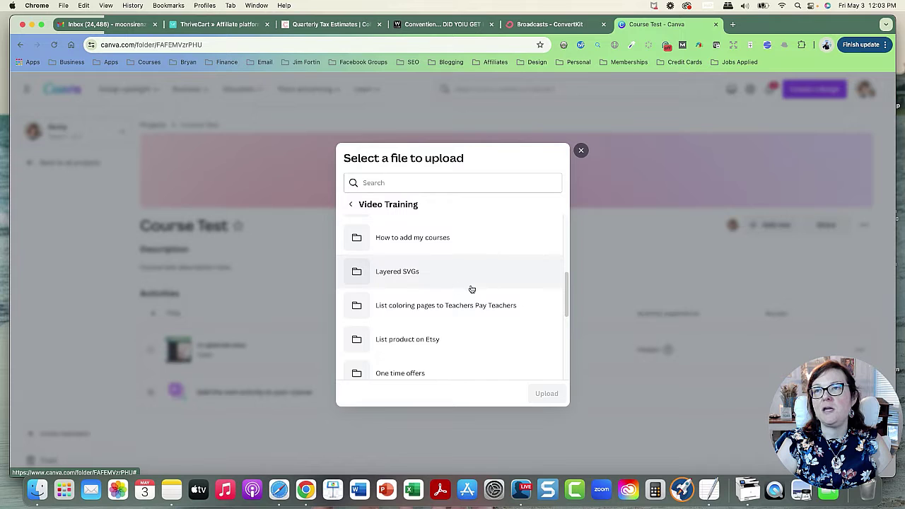
pyautogui.scroll(-2, 471, 290)
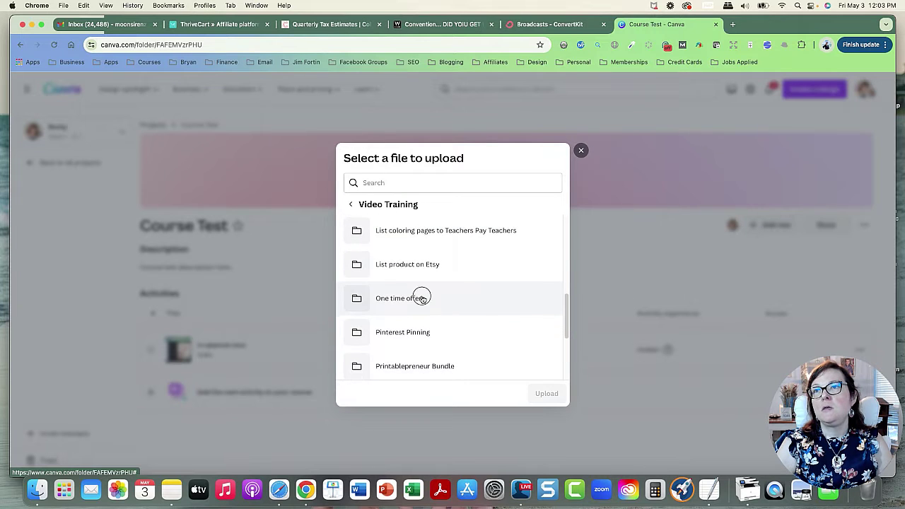
pyautogui.click(422, 297)
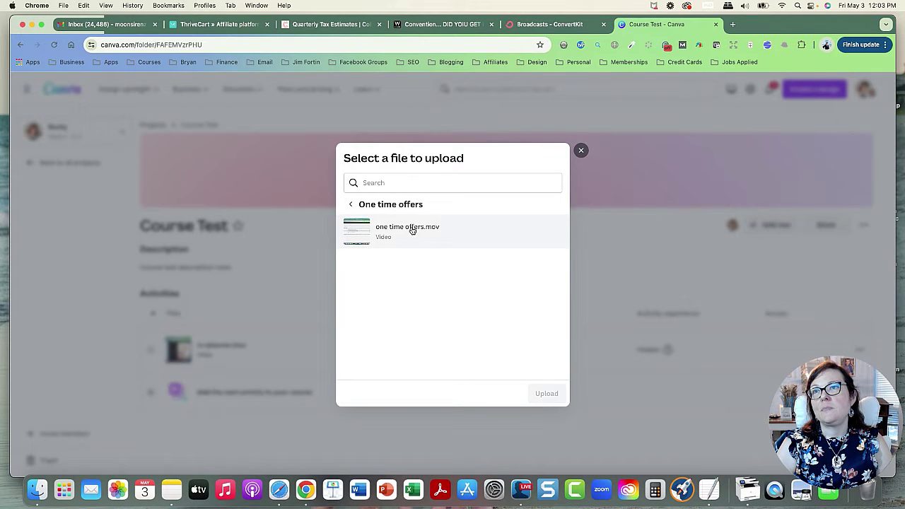
pyautogui.click(412, 228)
# - Add one time offers.mov as the second activity and start another Google Drive import
pyautogui.click(547, 394)
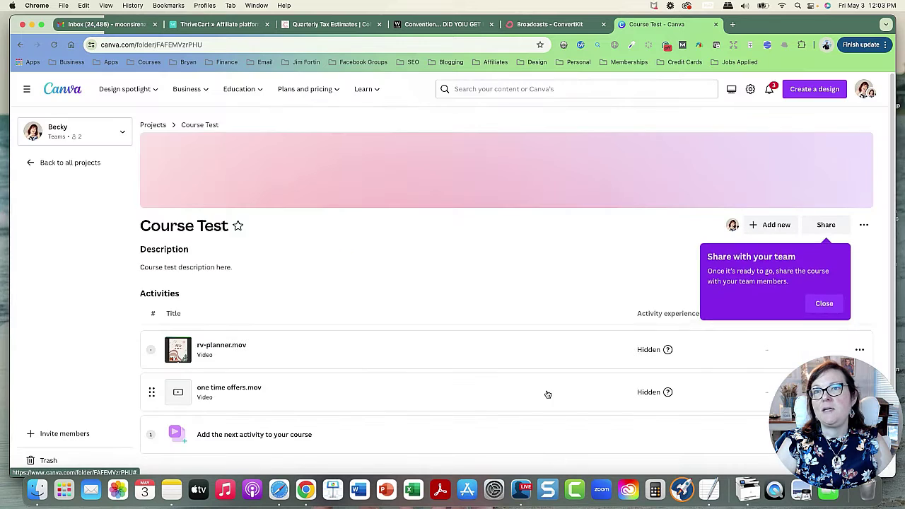
pyautogui.scroll(-1, 487, 335)
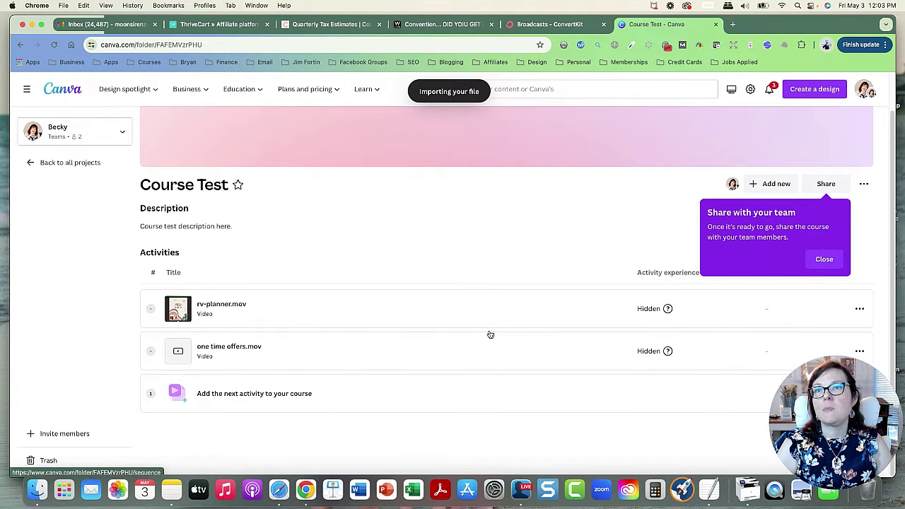
pyautogui.click(244, 396)
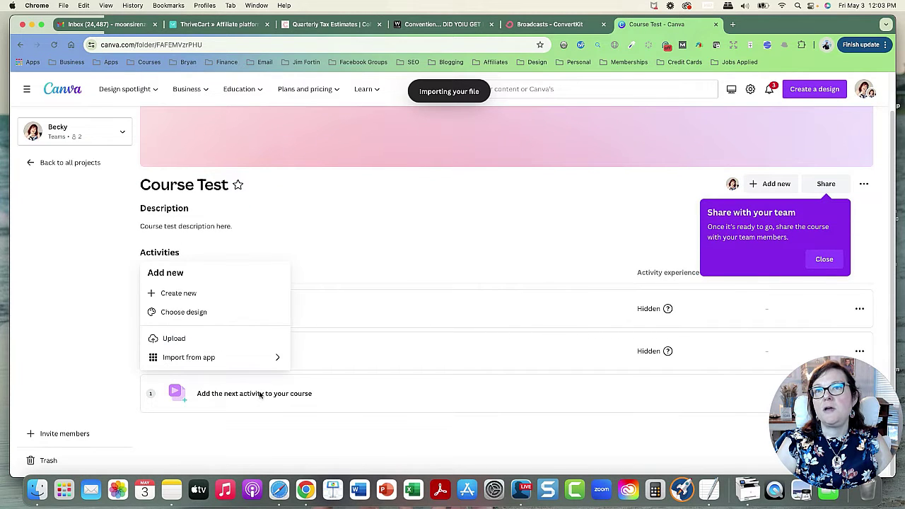
pyautogui.click(222, 363)
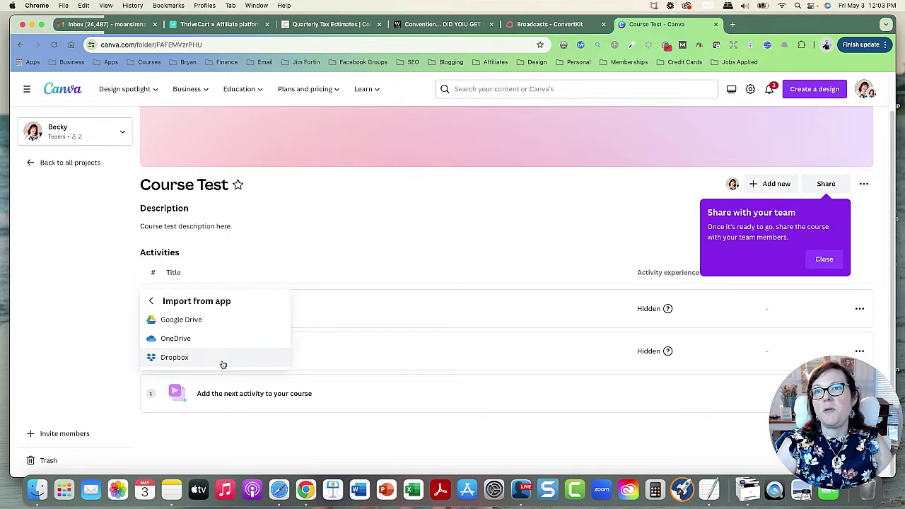
pyautogui.click(212, 324)
# - Upload layered-svg-2.mov from Catherine > Video Training > Layered SVGs as the third activity
pyautogui.scroll(-5, 496, 334)
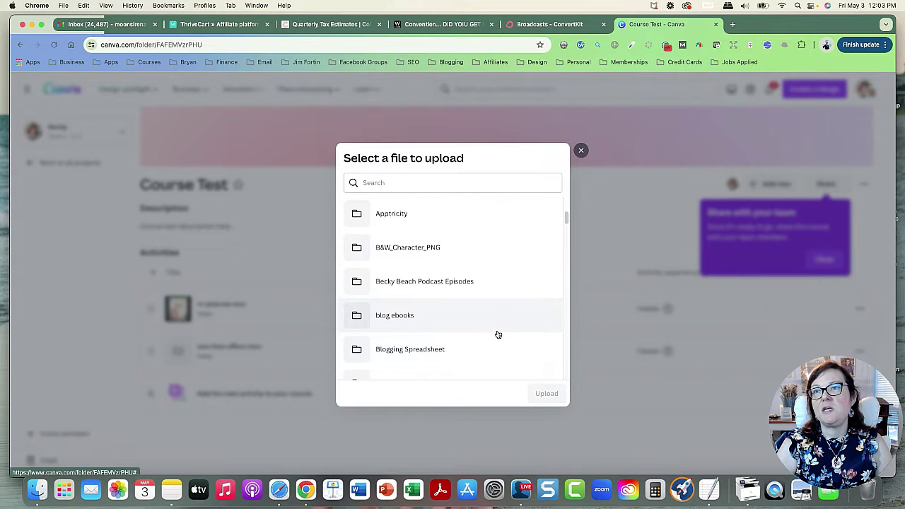
pyautogui.scroll(-2, 498, 336)
pyautogui.scroll(-2, 485, 348)
pyautogui.scroll(8, 485, 345)
pyautogui.scroll(-2, 489, 347)
pyautogui.scroll(-8, 489, 347)
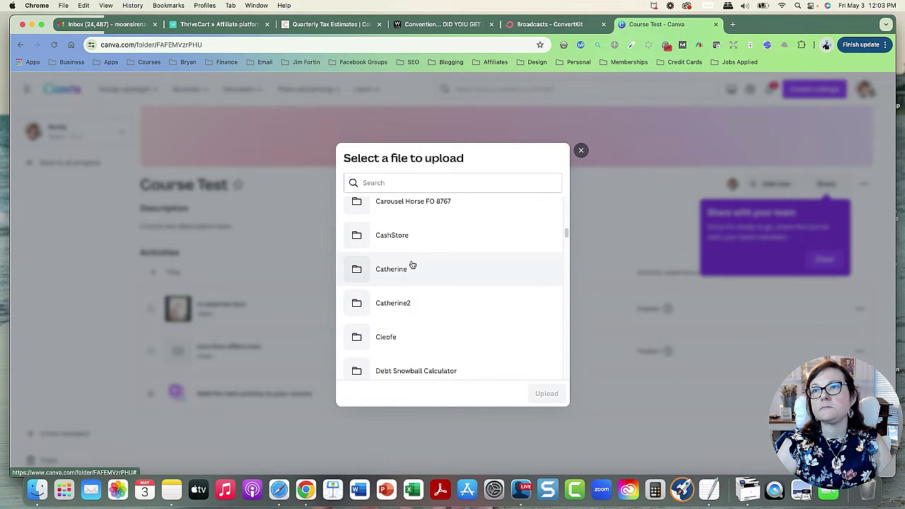
pyautogui.click(412, 265)
pyautogui.click(421, 328)
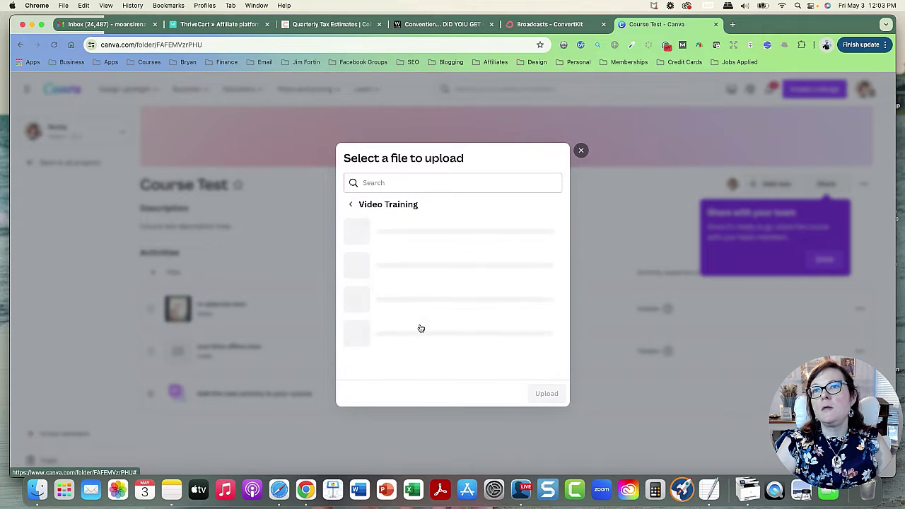
pyautogui.scroll(-3, 485, 309)
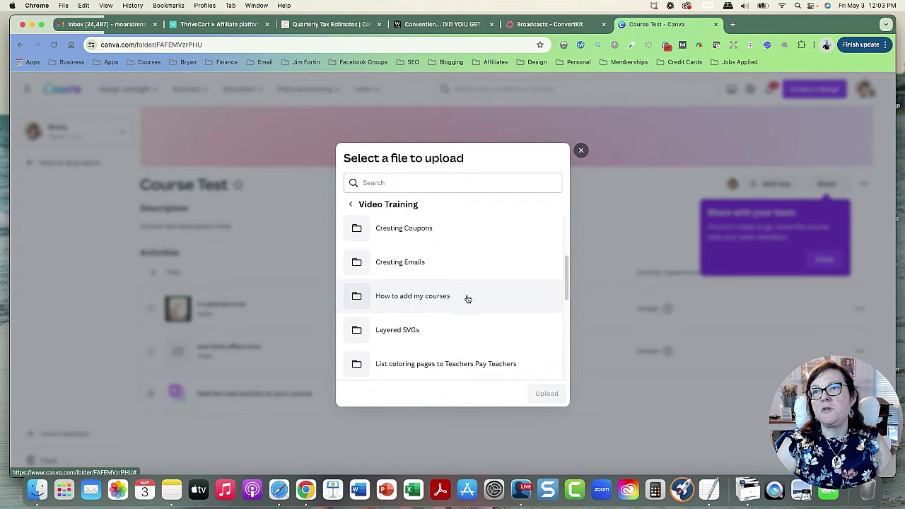
pyautogui.click(419, 332)
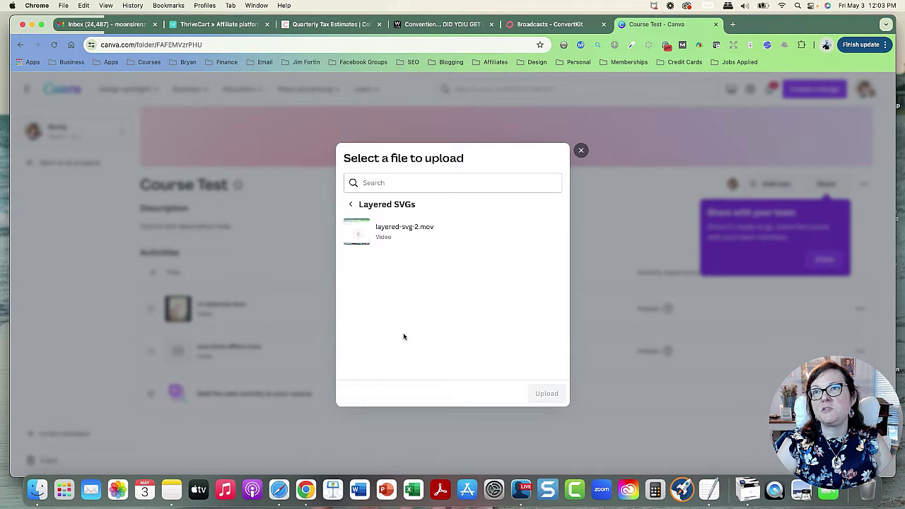
pyautogui.click(390, 235)
pyautogui.click(532, 400)
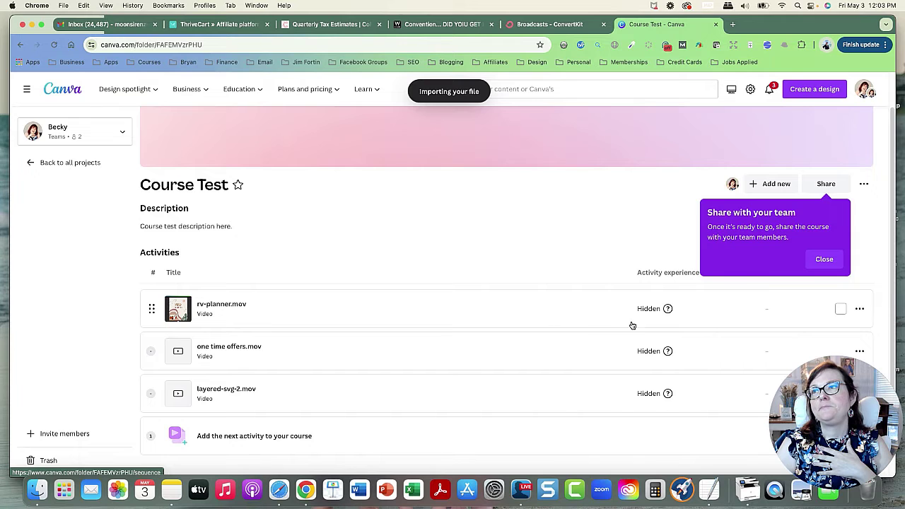
# - Share Course Test with the whole team at Can view and copy its share link
pyautogui.scroll(-1, 542, 244)
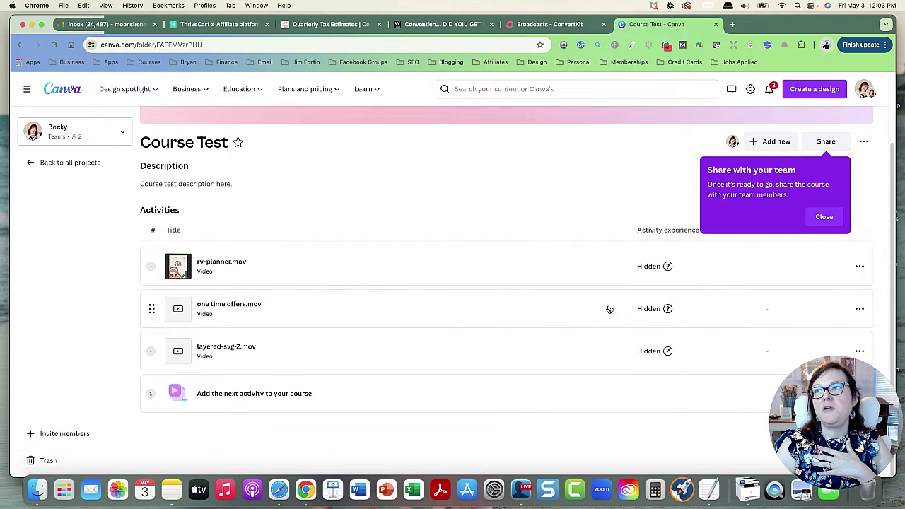
pyautogui.scroll(1, 567, 314)
pyautogui.scroll(1, 567, 314)
pyautogui.scroll(-2, 708, 267)
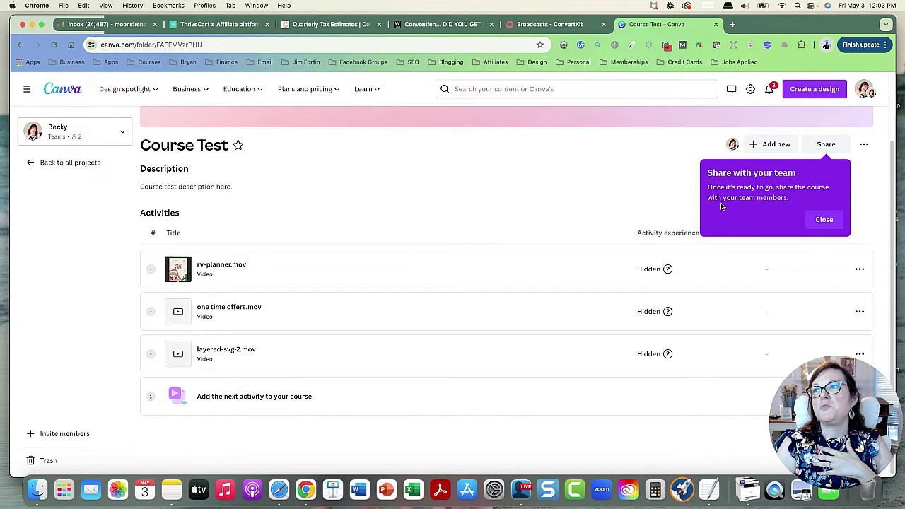
pyautogui.click(823, 219)
pyautogui.click(826, 145)
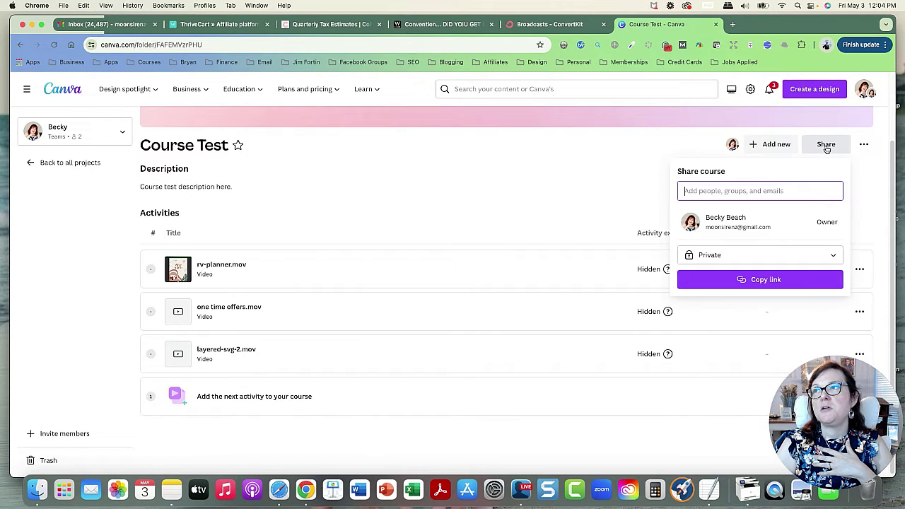
pyautogui.click(833, 257)
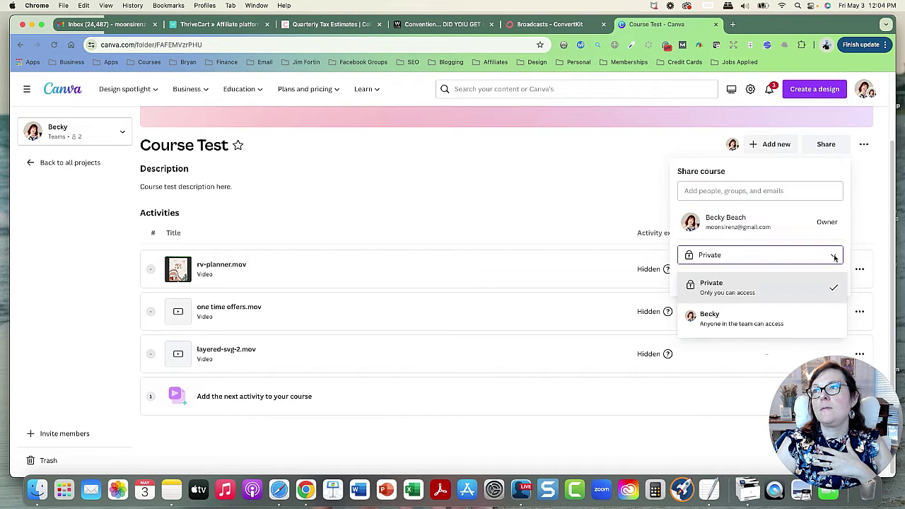
pyautogui.click(767, 323)
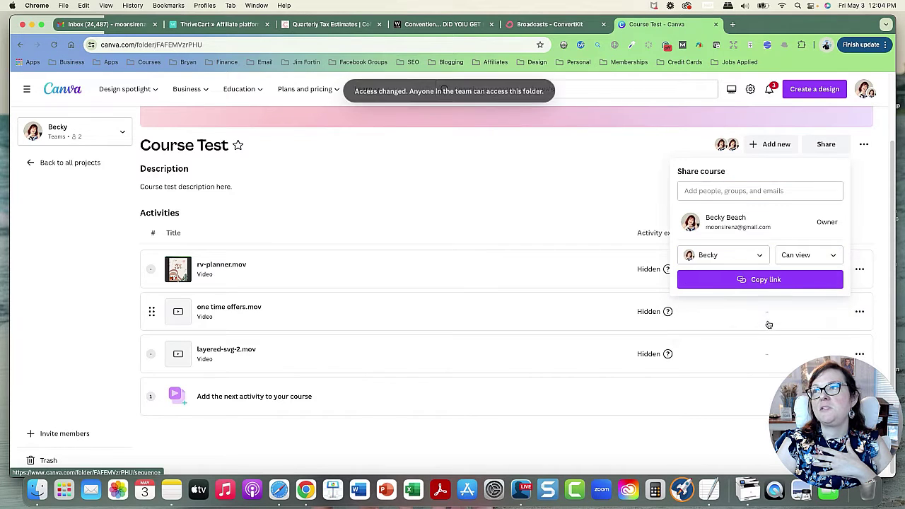
pyautogui.click(770, 281)
# - Open the copied course link in a new browser tab to check the Course Test page
pyautogui.click(732, 24)
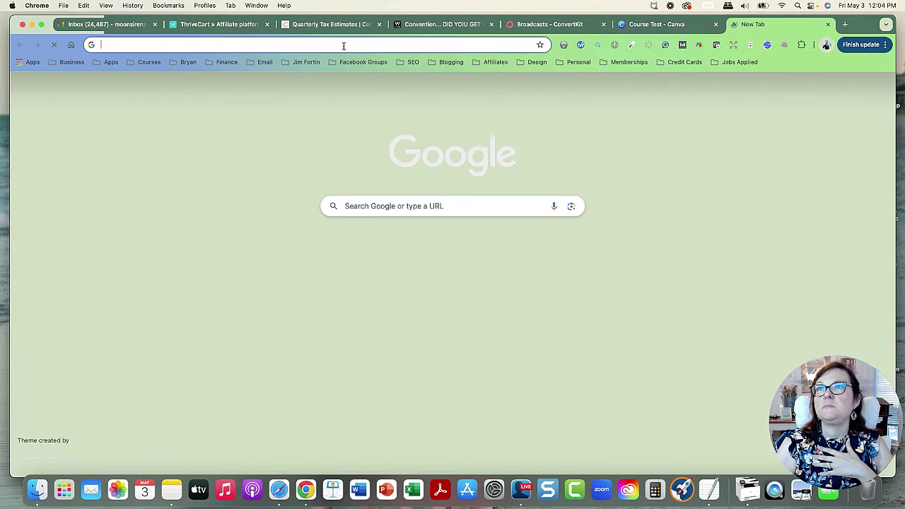
pyautogui.rightClick(343, 44)
pyautogui.click(394, 115)
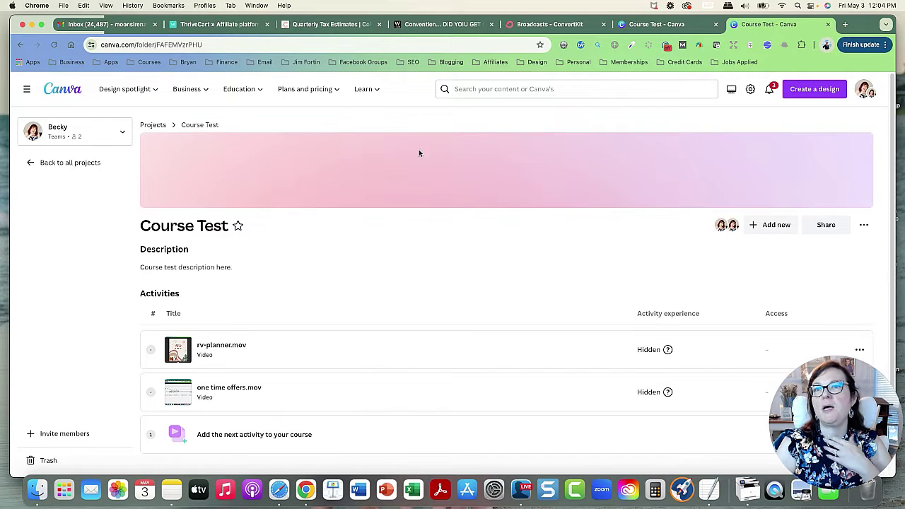
pyautogui.scroll(-2, 418, 166)
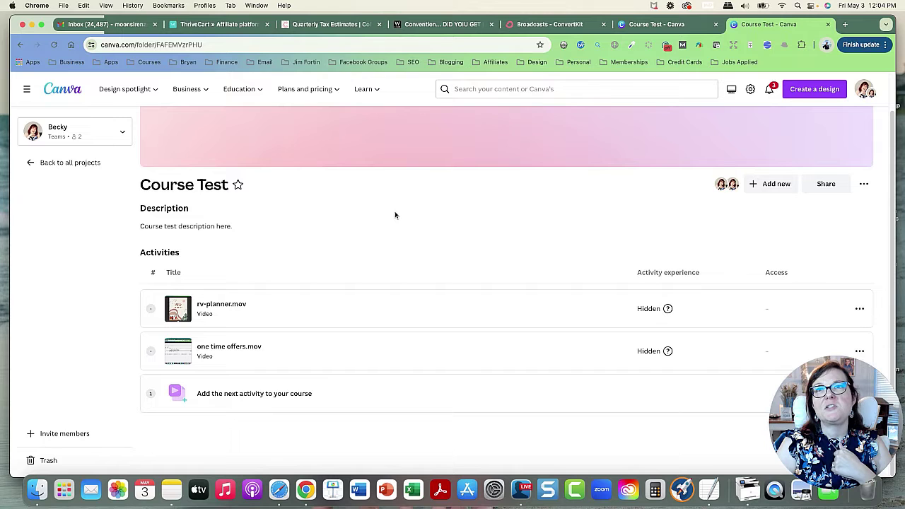
pyautogui.click(846, 25)
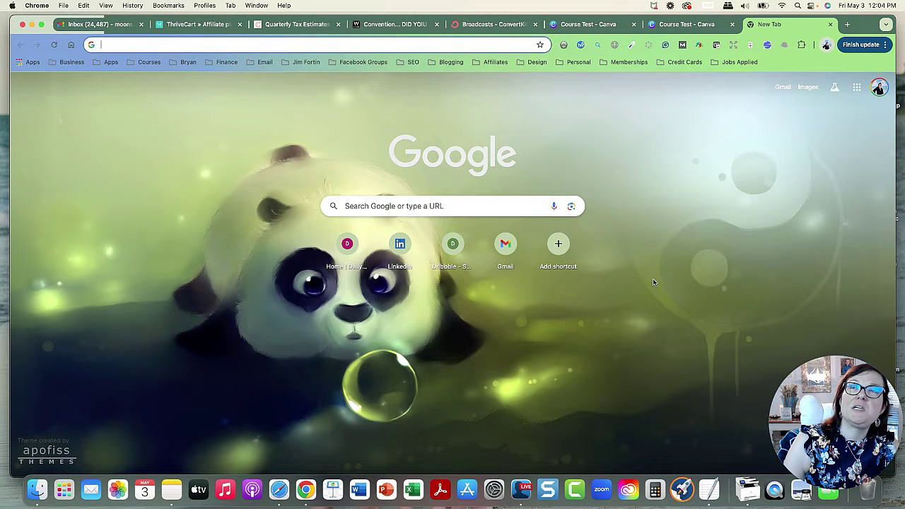
# - On warriorplus.com, create a new product under Vendor > Products and reach its Access URL field
pyautogui.write('war')
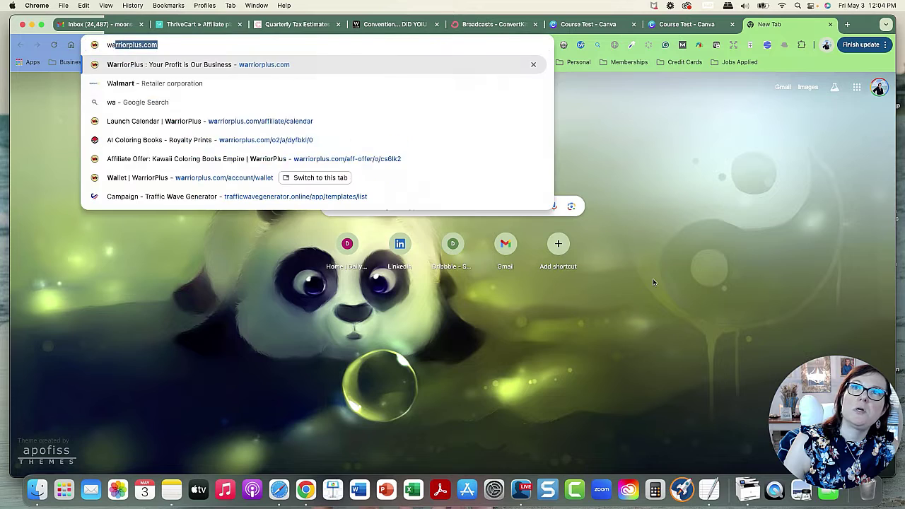
pyautogui.press('Return')
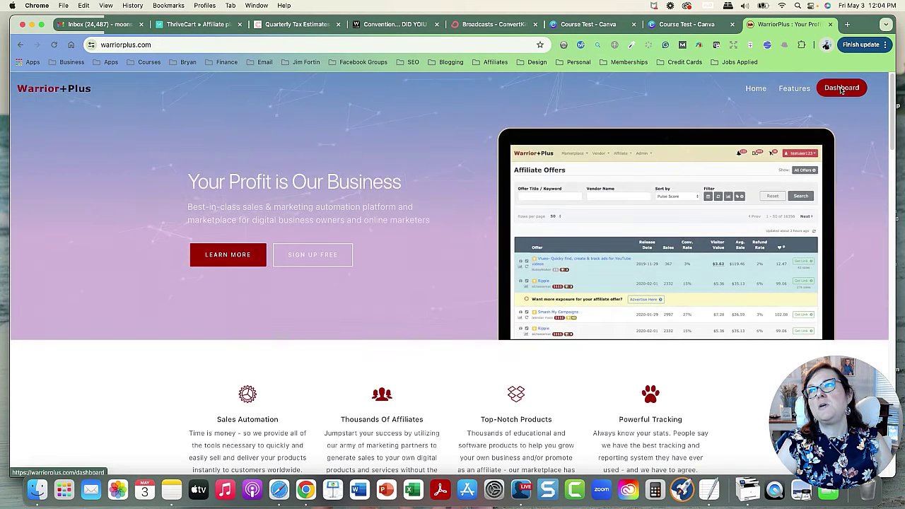
pyautogui.click(841, 89)
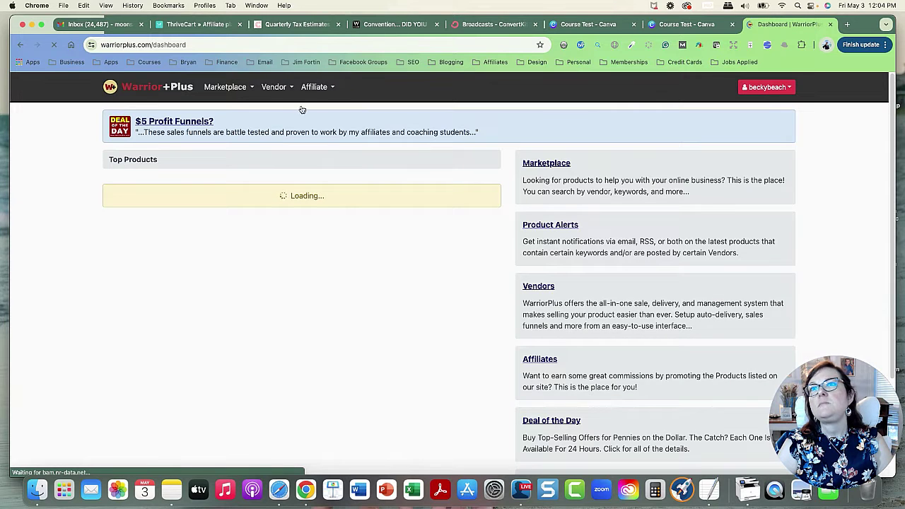
pyautogui.click(274, 87)
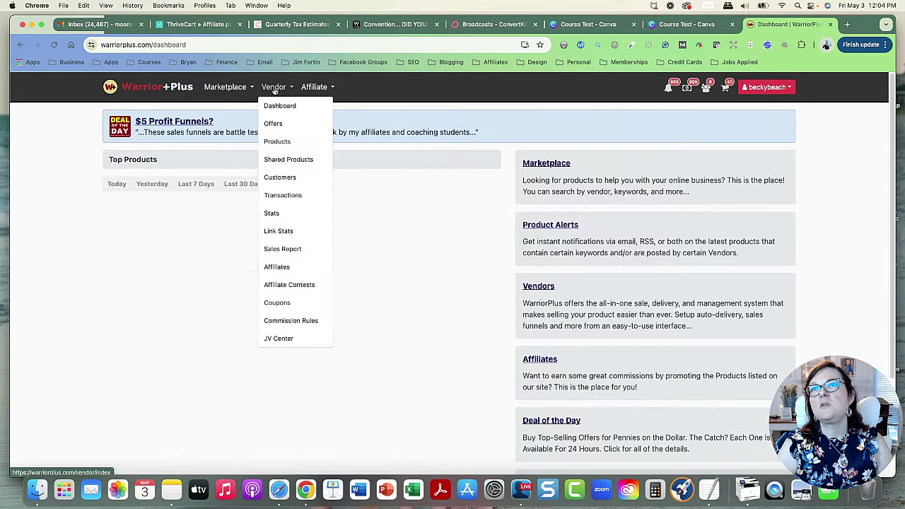
pyautogui.click(286, 144)
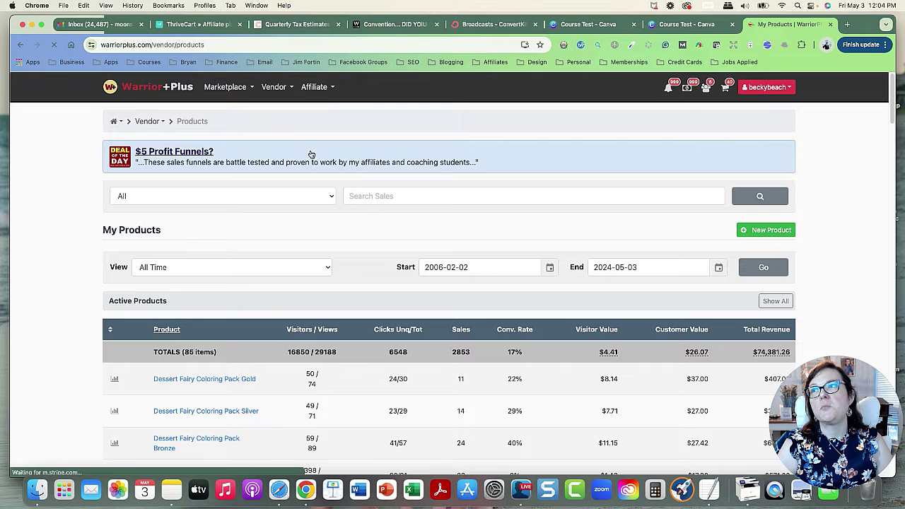
pyautogui.click(753, 233)
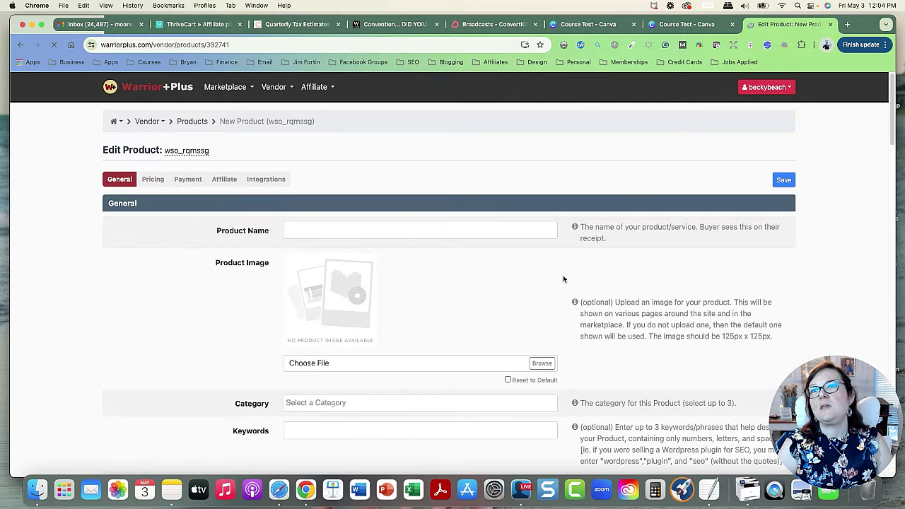
pyautogui.scroll(-5, 566, 279)
pyautogui.scroll(-2, 570, 287)
pyautogui.click(417, 338)
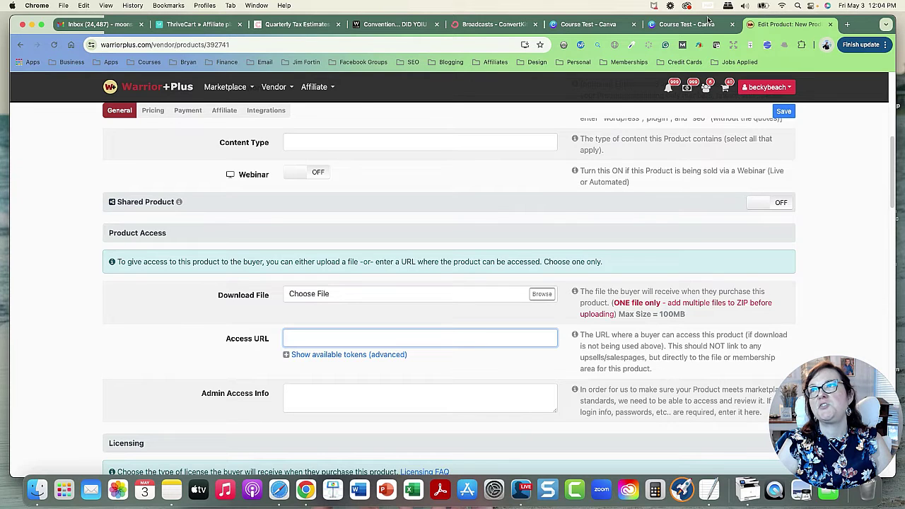
# - Return to the first Course Test tab, confirm team Can view sharing, and close the panel
pyautogui.click(685, 24)
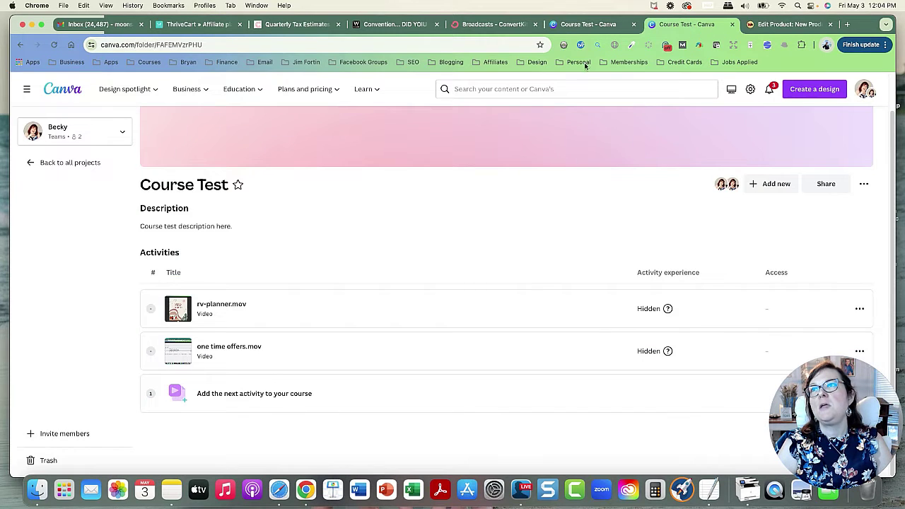
pyautogui.click(581, 27)
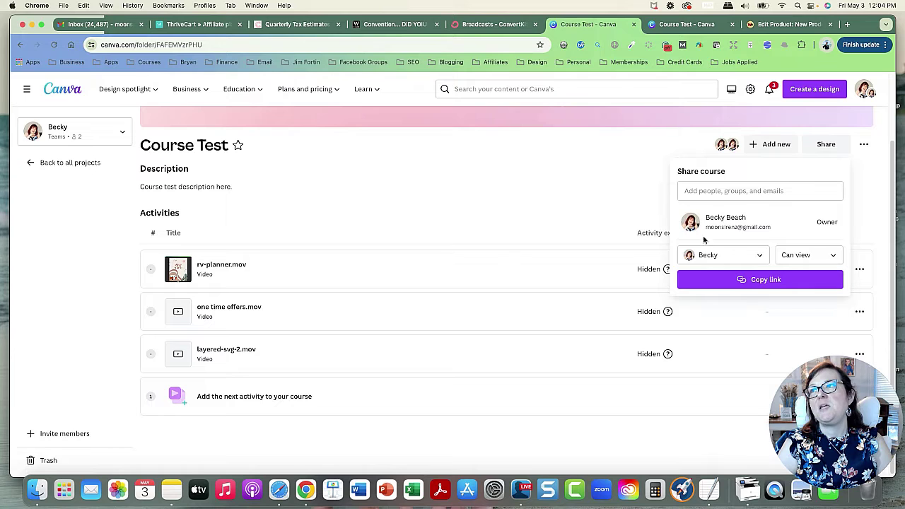
pyautogui.click(822, 259)
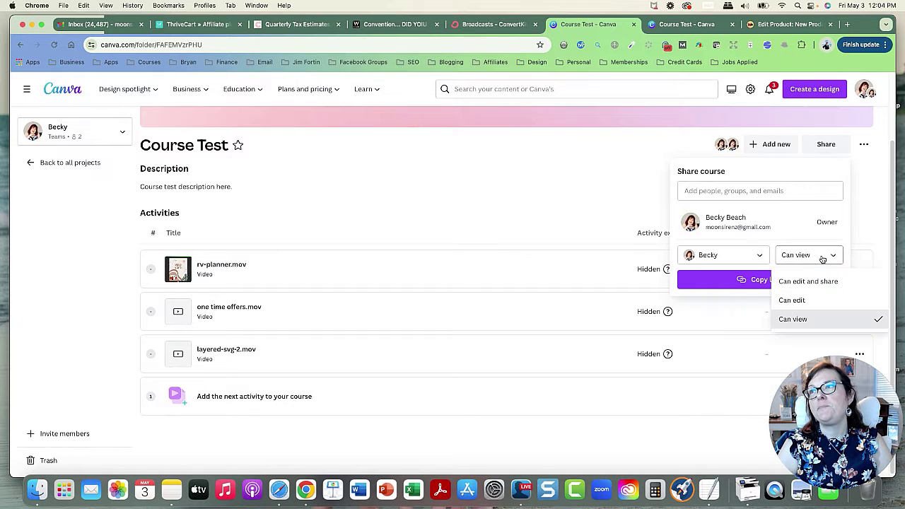
pyautogui.click(820, 257)
pyautogui.click(759, 256)
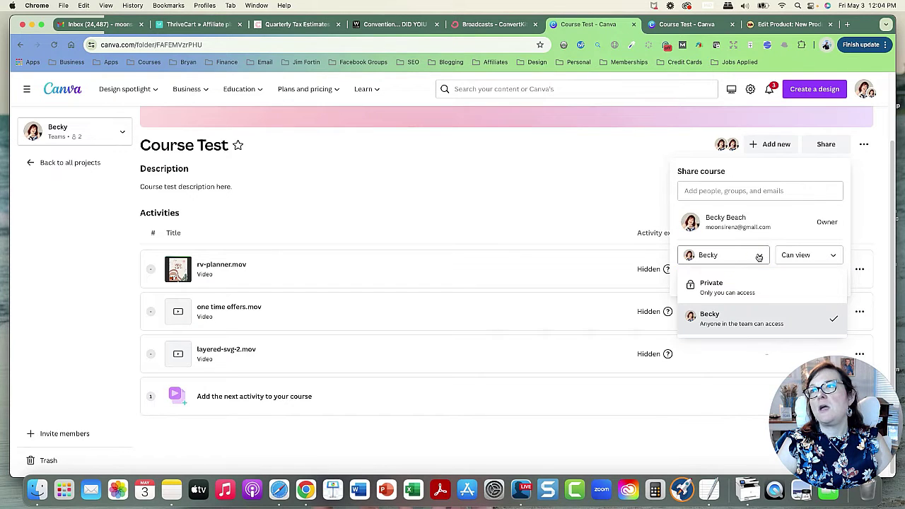
pyautogui.click(759, 256)
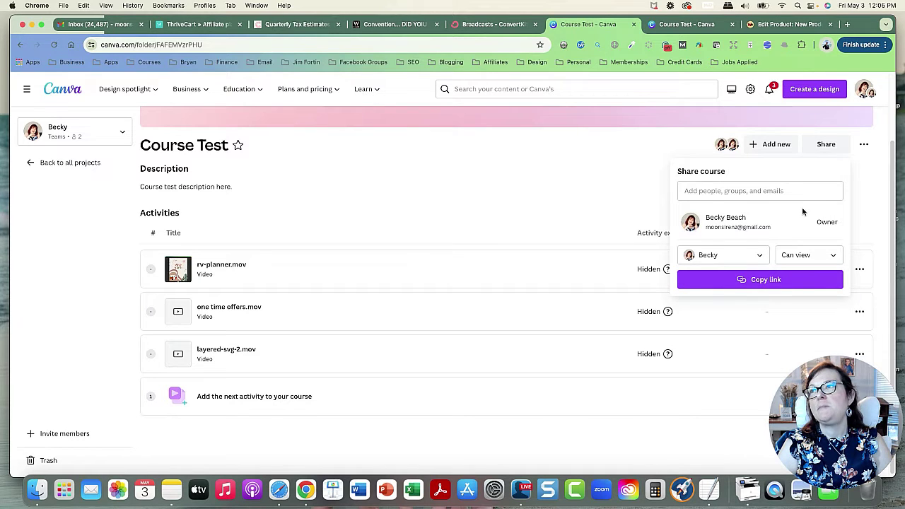
pyautogui.click(591, 174)
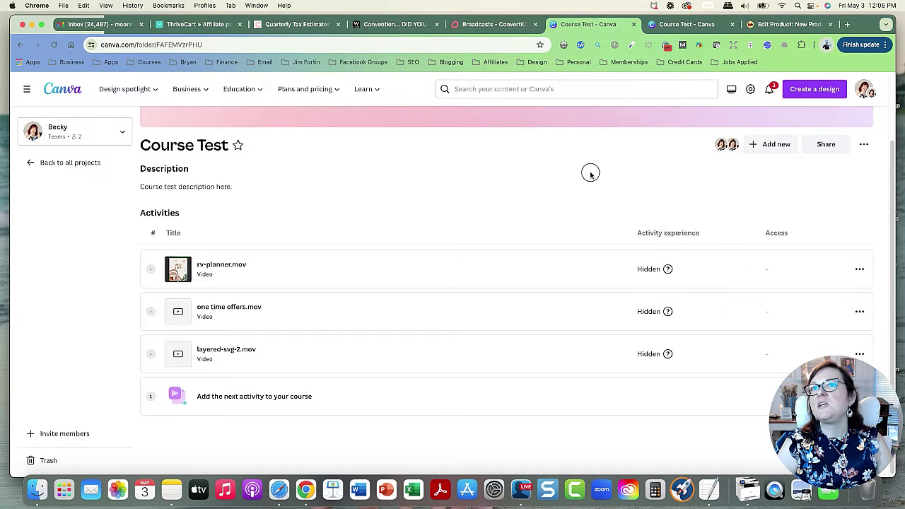
# - Inspect and close the options menus for rv-planner.mov and one time offers.mov
pyautogui.click(859, 269)
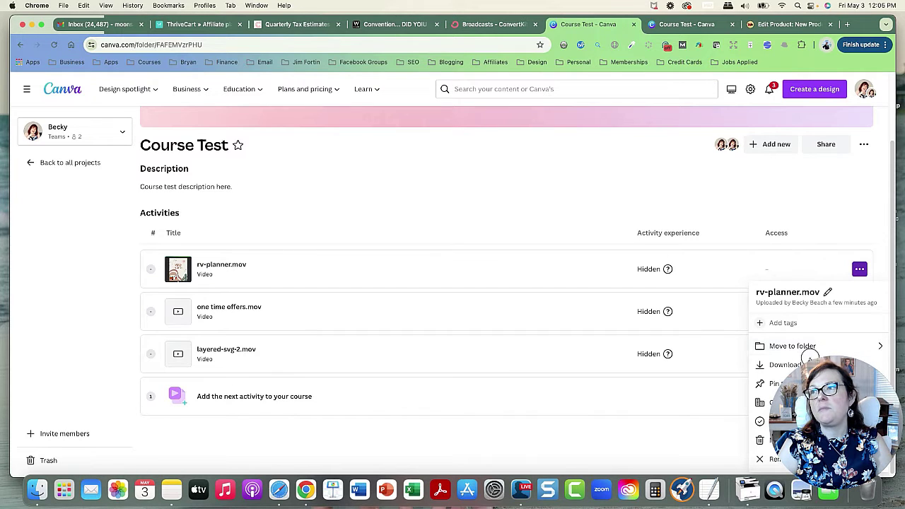
pyautogui.scroll(-1, 717, 339)
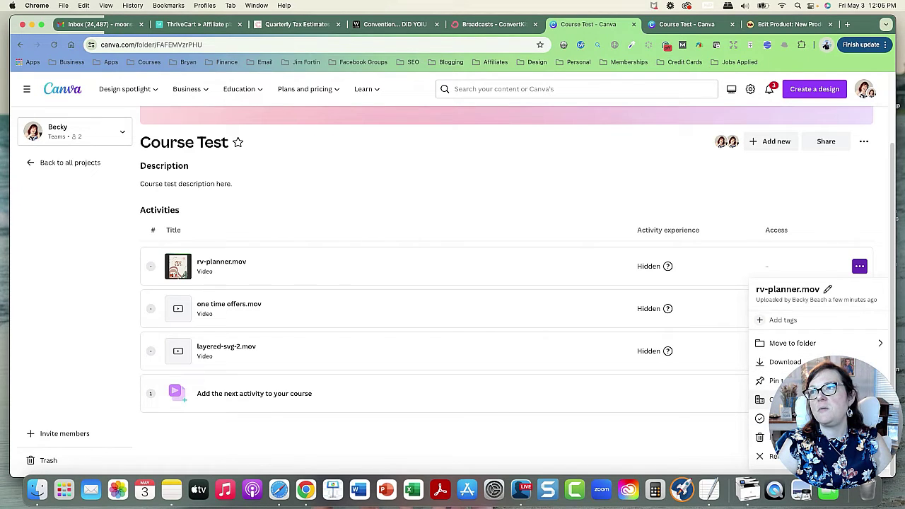
pyautogui.click(841, 210)
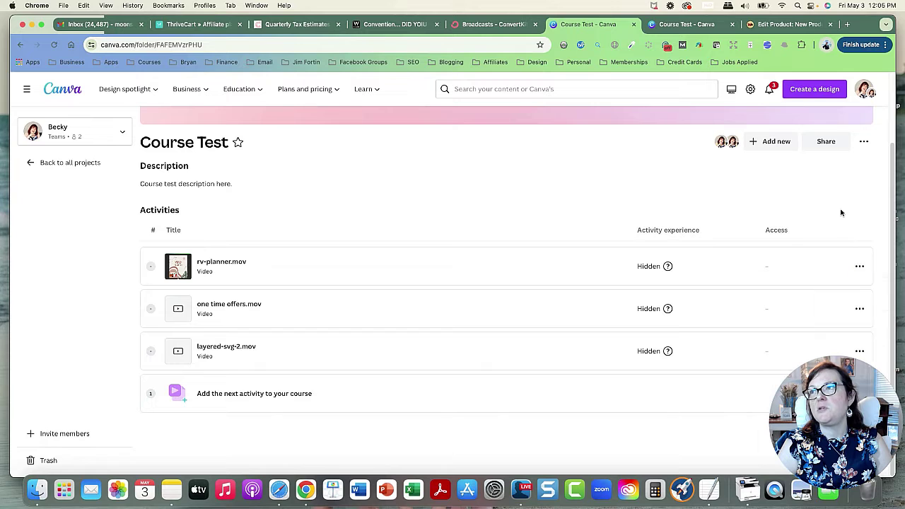
pyautogui.click(860, 310)
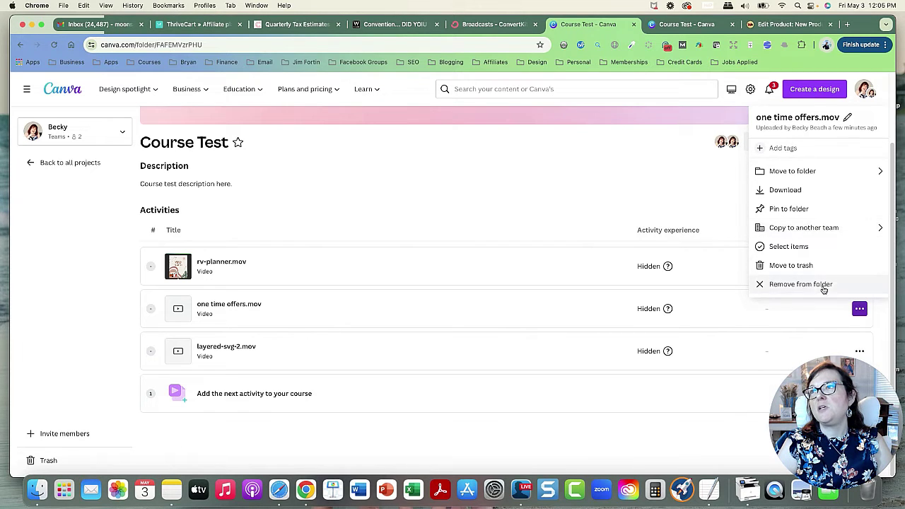
pyautogui.click(646, 186)
# - Re-save the description, check layered-svg-2.mov's options, then reopen the description editor
pyautogui.click(651, 188)
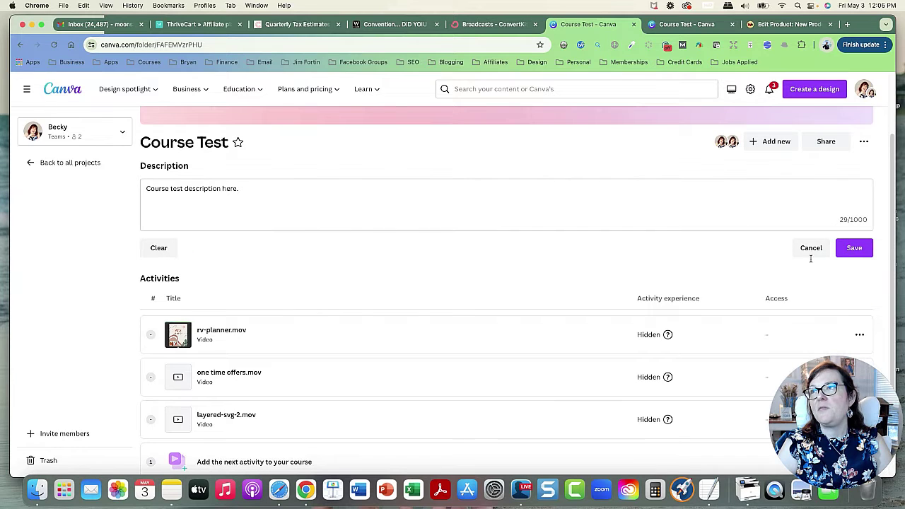
pyautogui.click(852, 249)
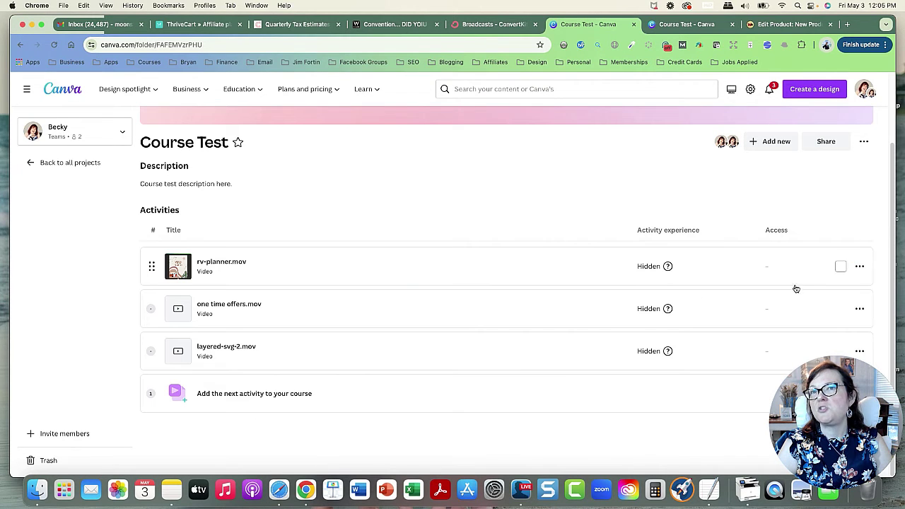
pyautogui.click(860, 350)
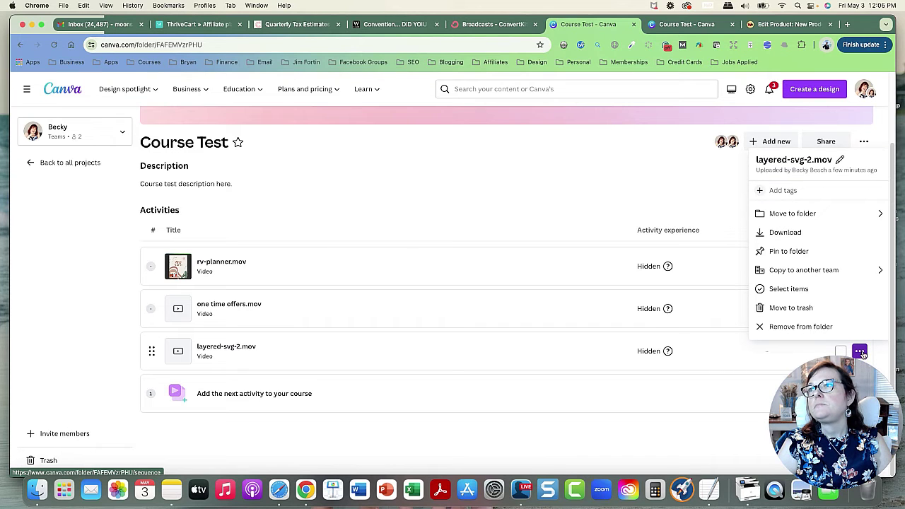
pyautogui.click(860, 351)
pyautogui.click(606, 186)
pyautogui.scroll(3, 615, 226)
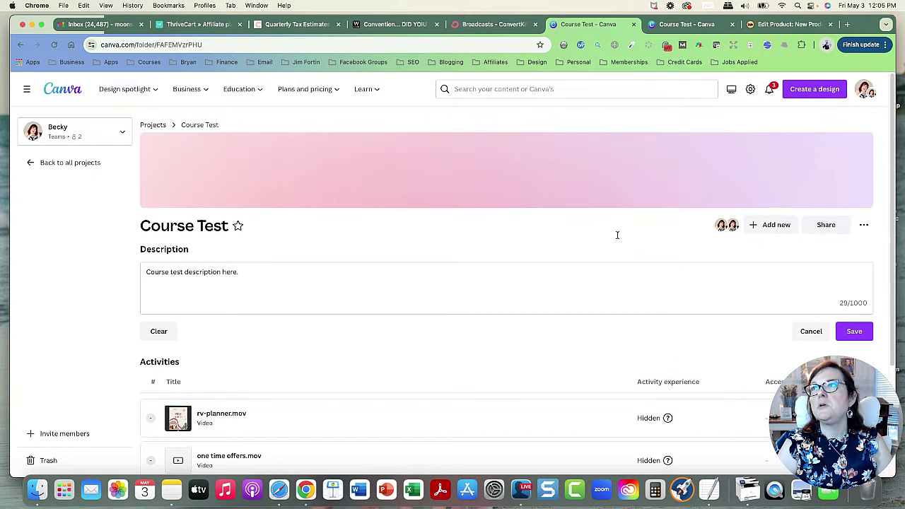
pyautogui.scroll(-2, 707, 188)
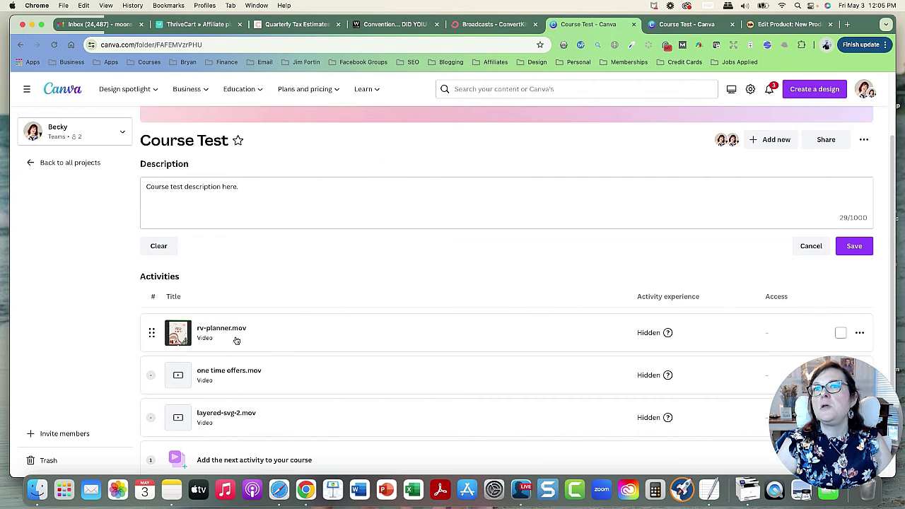
pyautogui.click(225, 330)
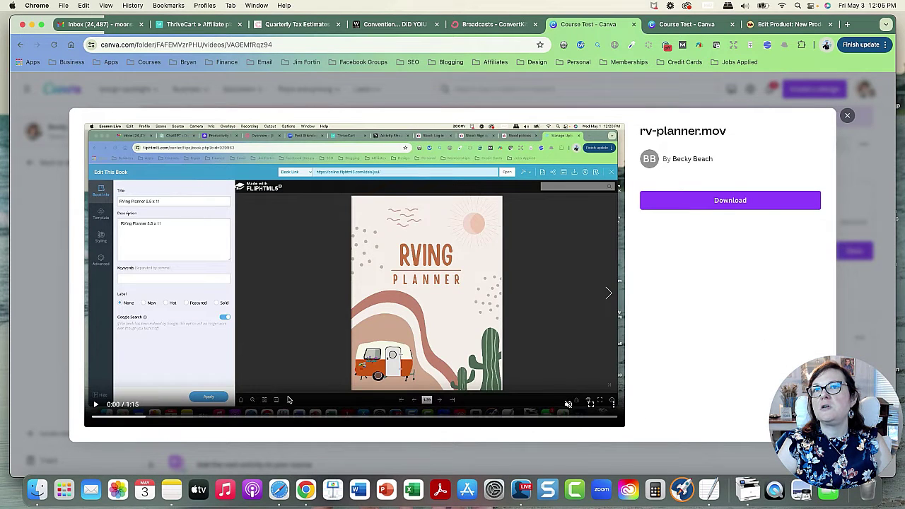
pyautogui.click(96, 404)
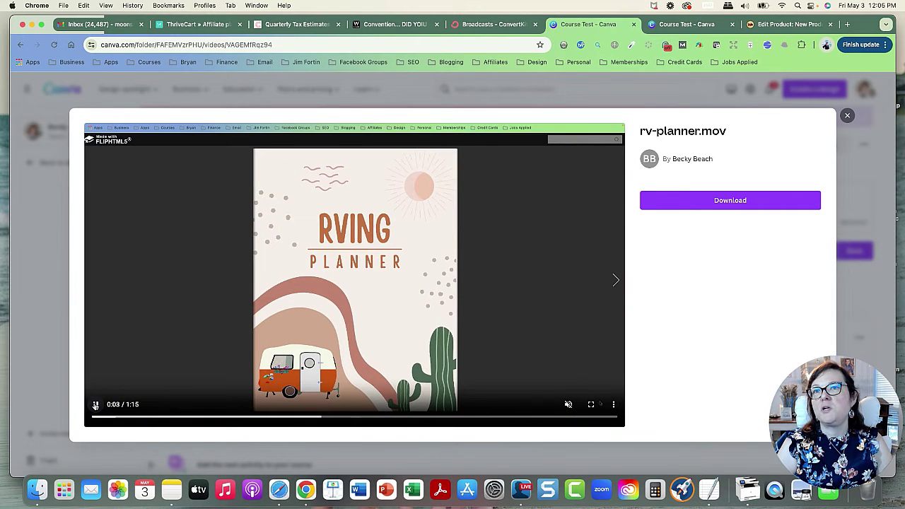
pyautogui.click(531, 255)
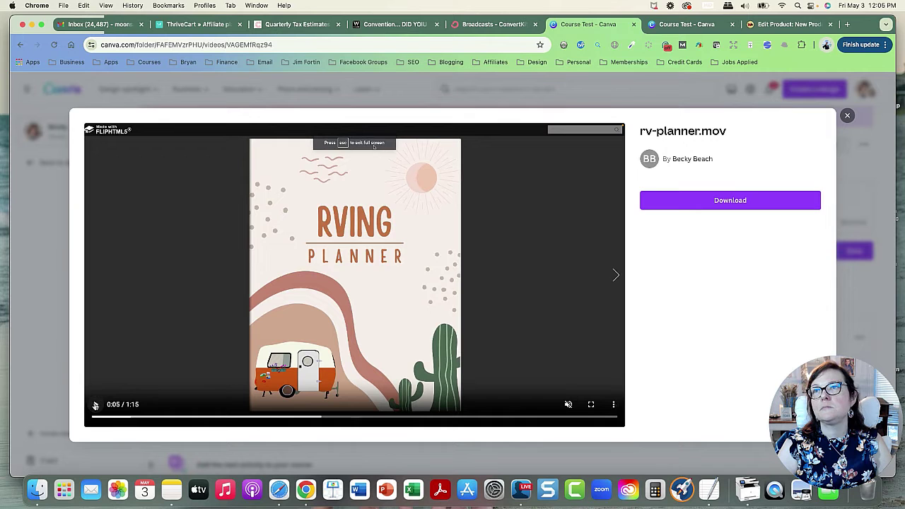
pyautogui.click(848, 116)
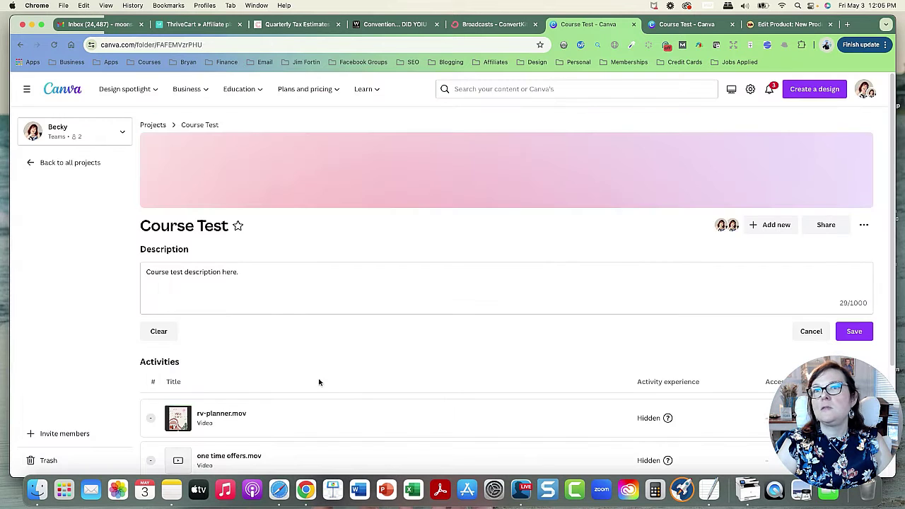
pyautogui.scroll(-2, 343, 366)
pyautogui.click(245, 375)
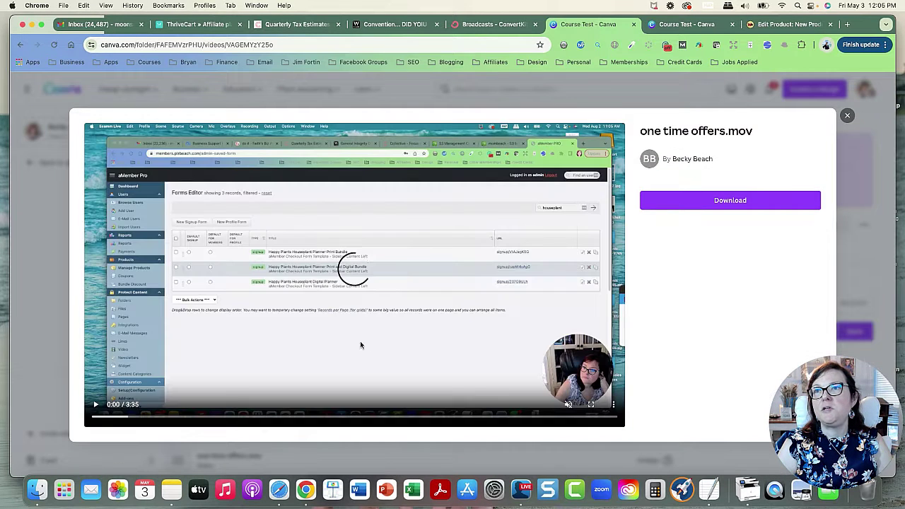
pyautogui.click(97, 405)
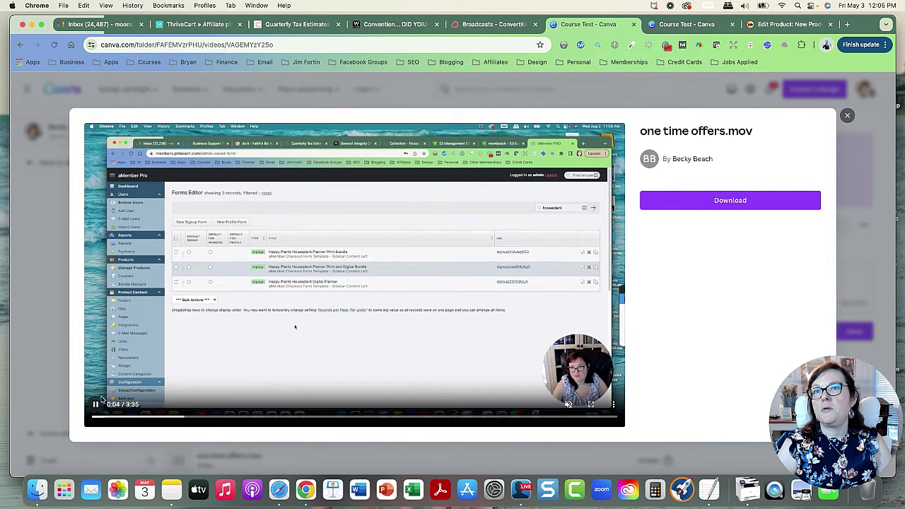
pyautogui.click(846, 115)
pyautogui.scroll(-4, 473, 335)
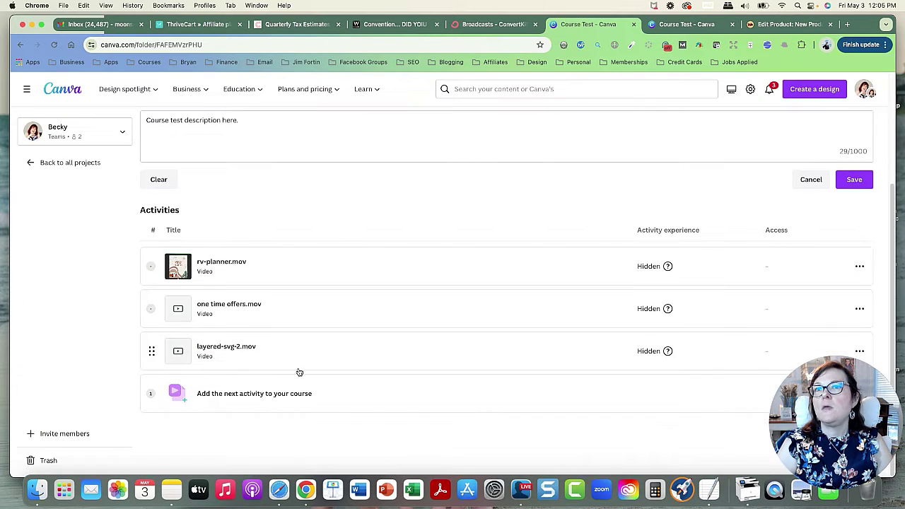
pyautogui.click(229, 348)
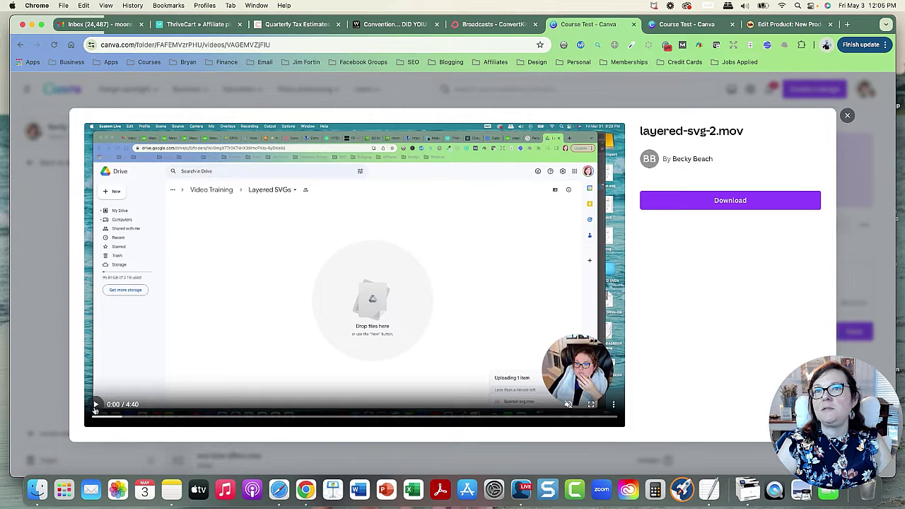
pyautogui.click(94, 404)
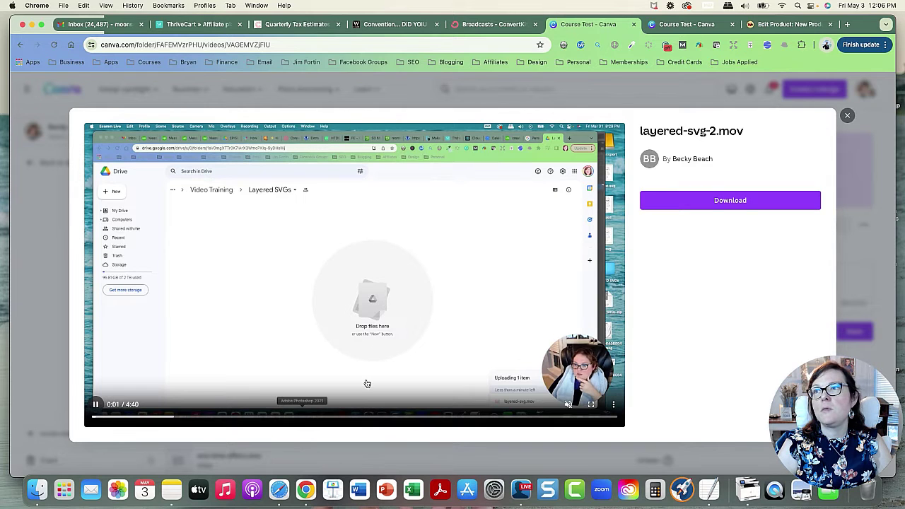
pyautogui.click(568, 405)
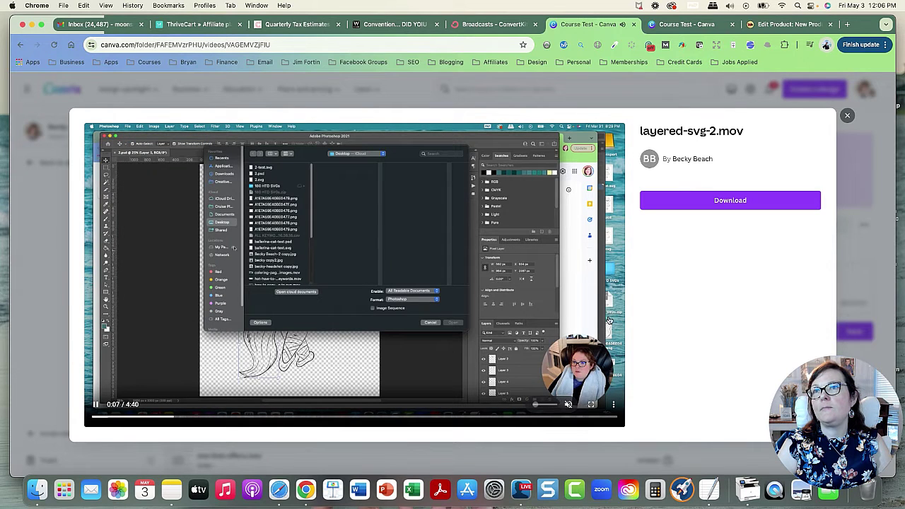
pyautogui.click(847, 115)
pyautogui.scroll(-4, 526, 287)
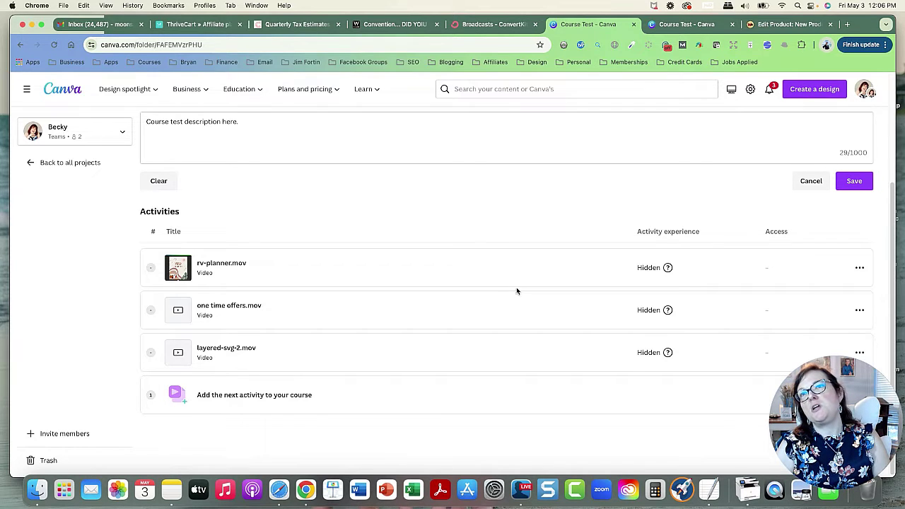
# - Rename the course title from Course Test to 'VA SOPS'
pyautogui.scroll(2, 494, 319)
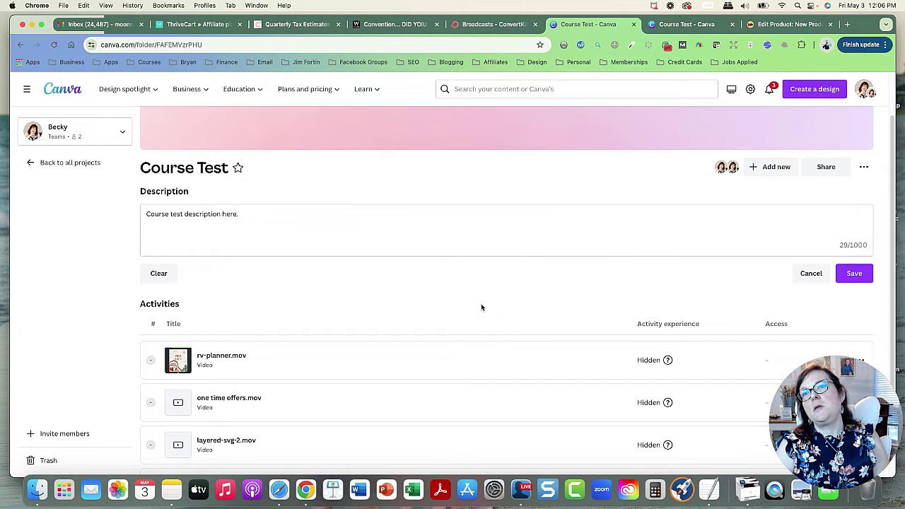
pyautogui.click(191, 168)
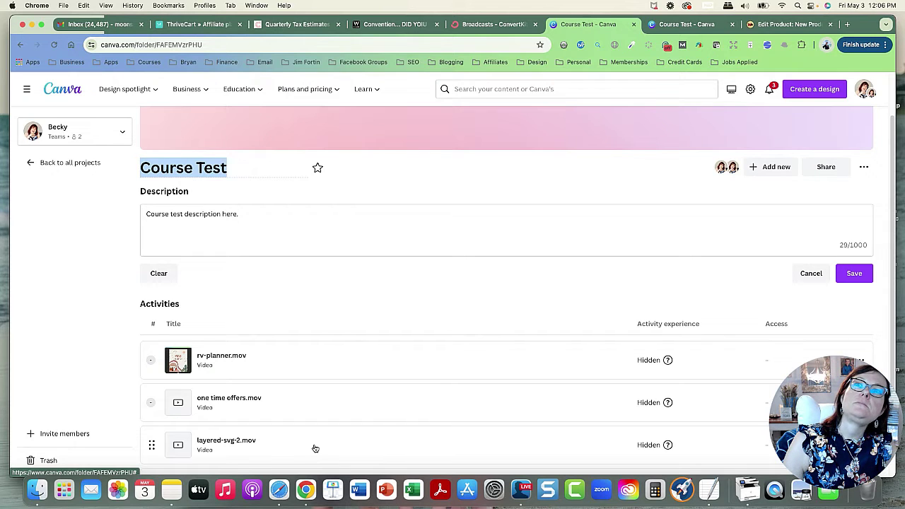
pyautogui.write('VA SOPS')
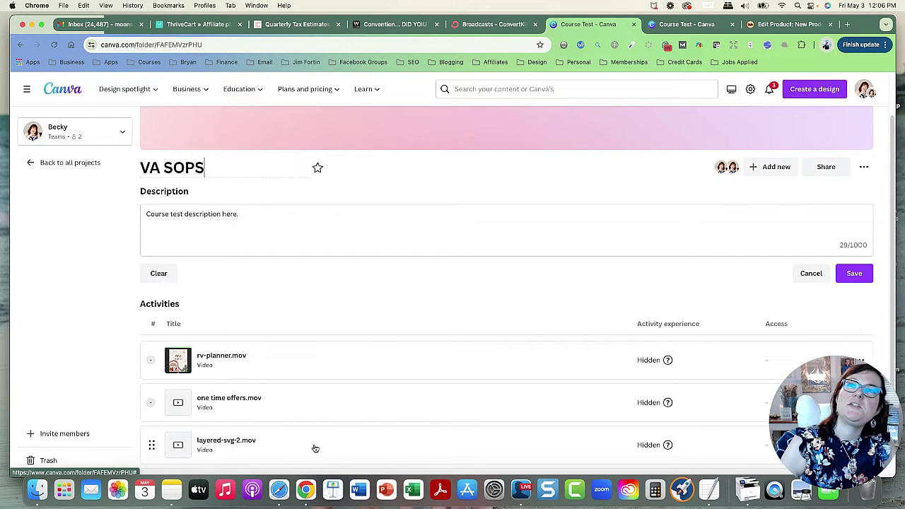
# - Move the rv-planner.mov video activity to the trash
pyautogui.click(865, 359)
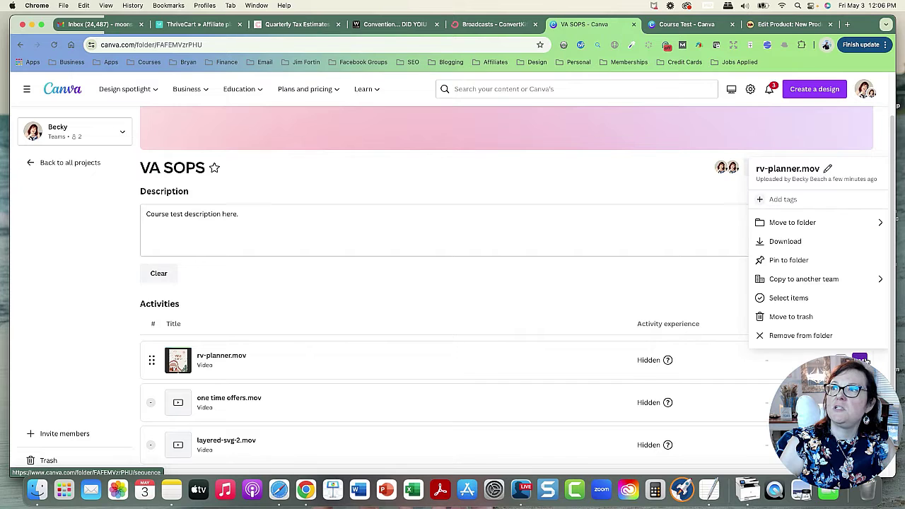
pyautogui.click(788, 318)
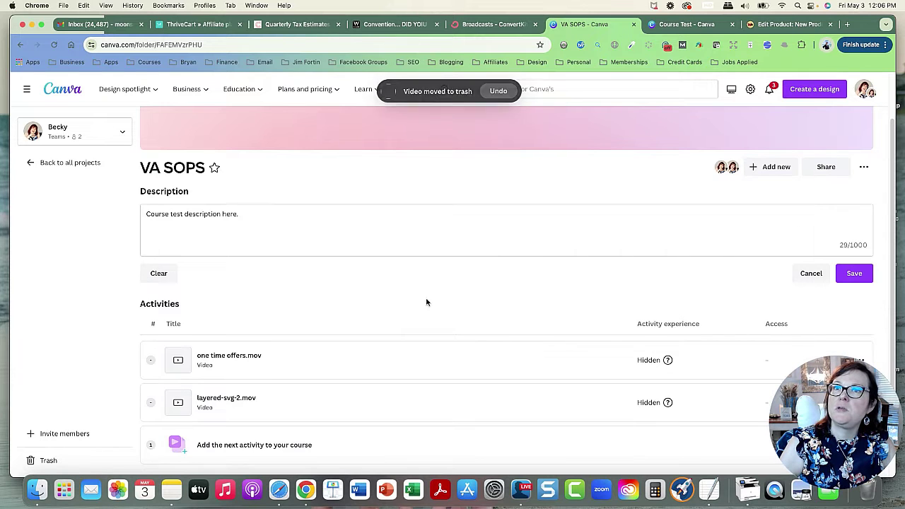
pyautogui.scroll(-1, 438, 307)
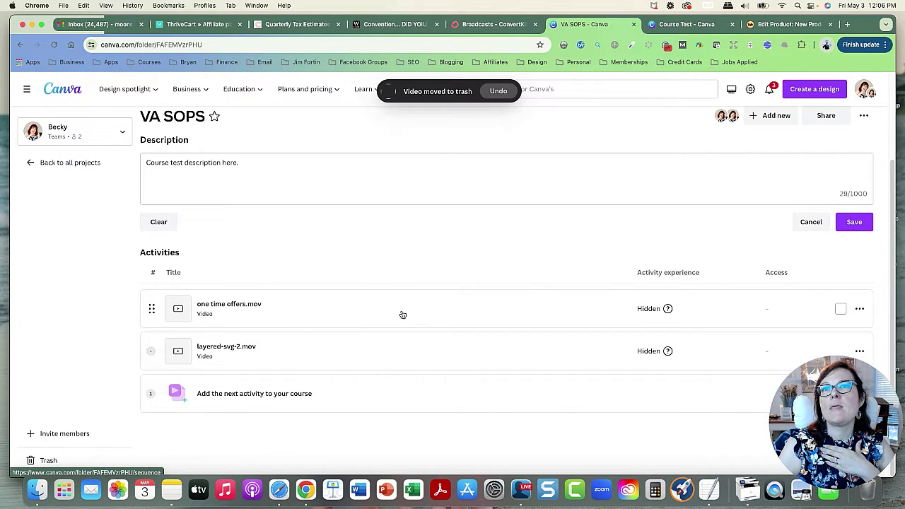
# - Replace the old course description with 'Videos for my VAs' and save it
pyautogui.click(279, 162)
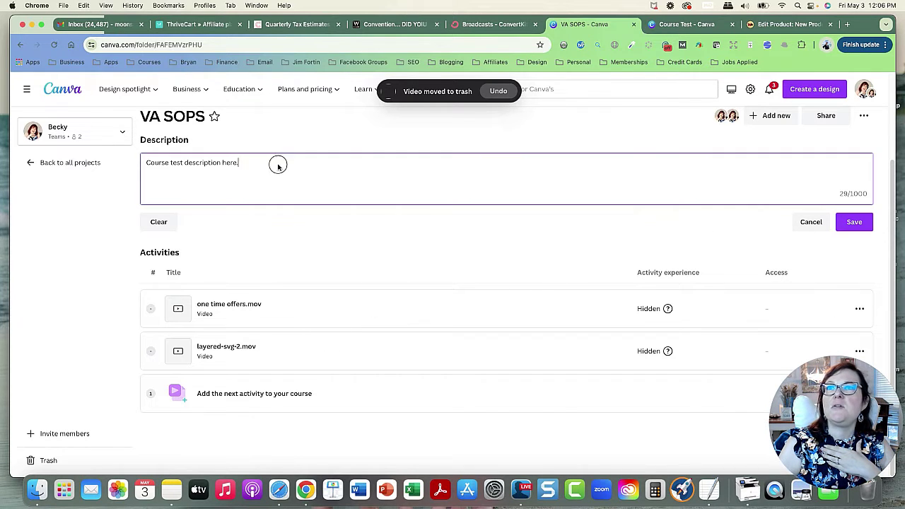
pyautogui.press('super+a')
pyautogui.write('Videos for my')
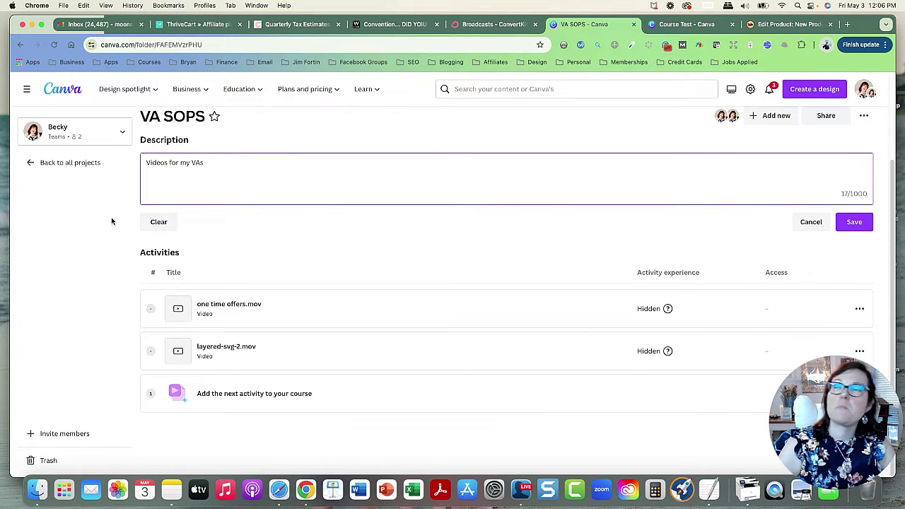
pyautogui.click(855, 222)
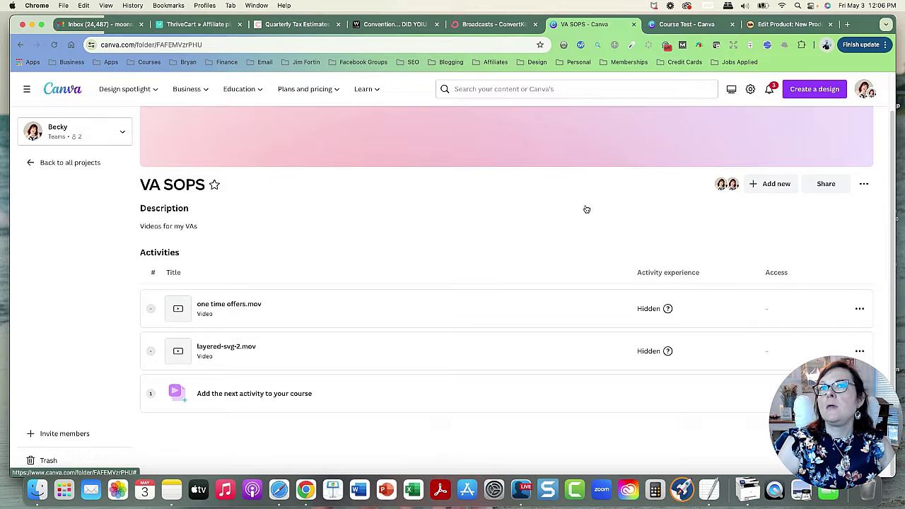
pyautogui.scroll(-1, 545, 233)
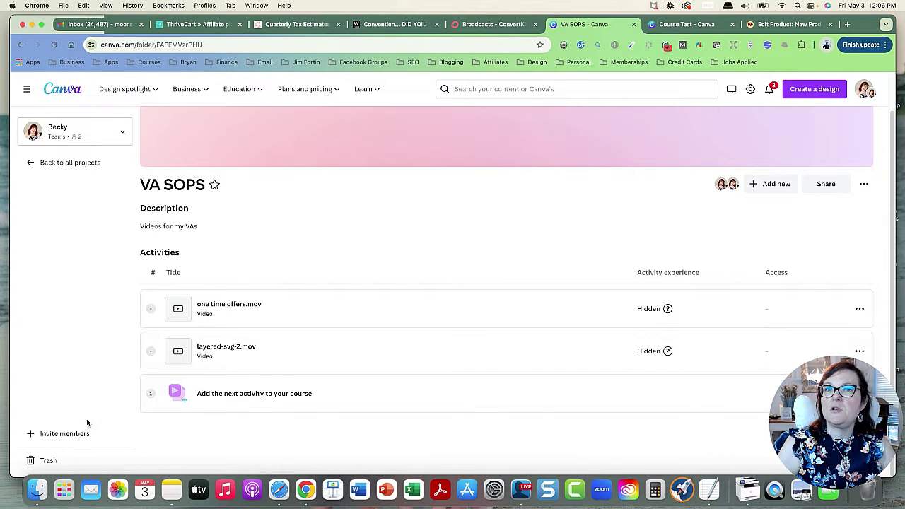
pyautogui.click(70, 434)
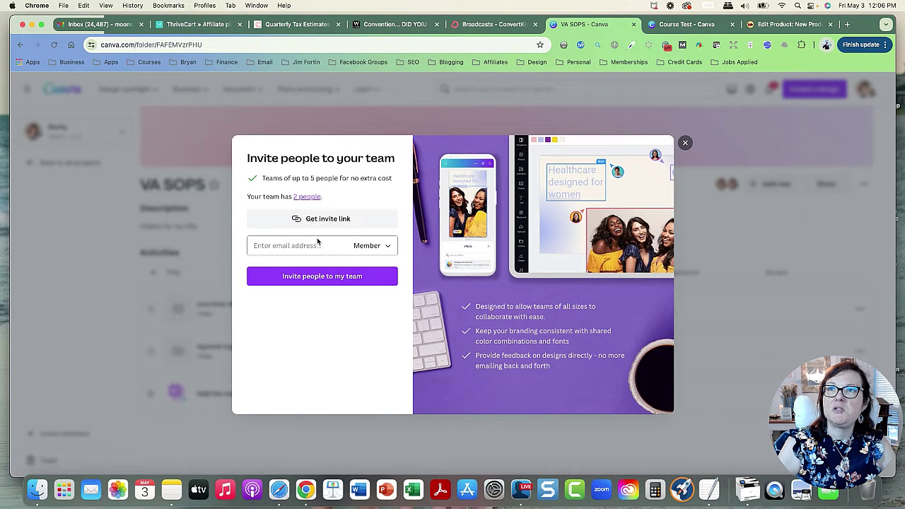
pyautogui.click(684, 142)
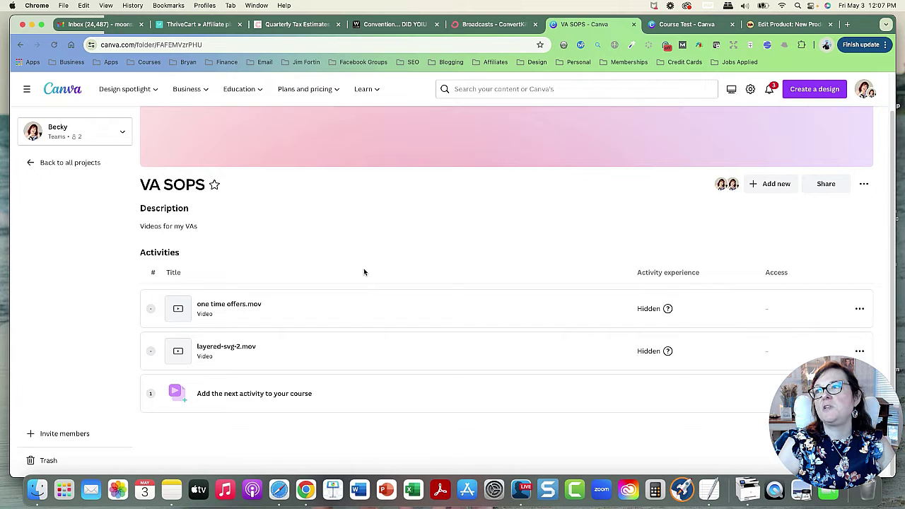
pyautogui.scroll(1, 368, 269)
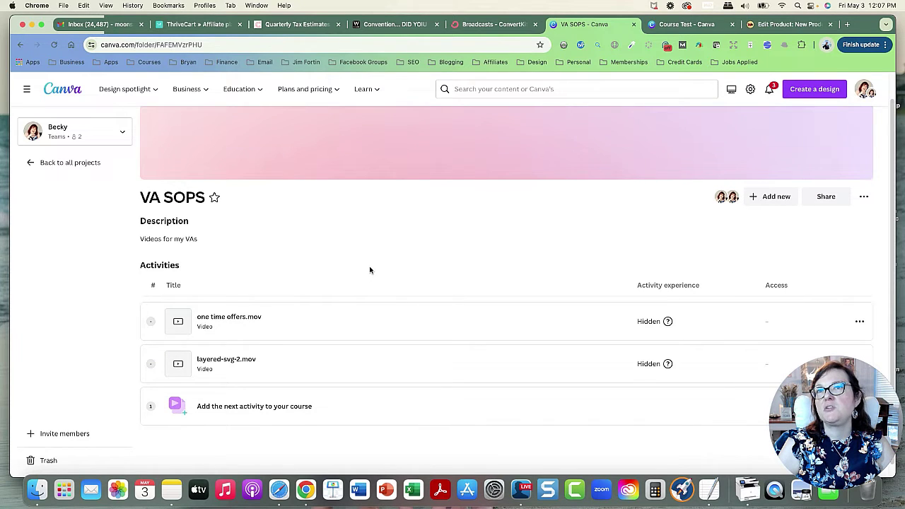
# - Scroll through the VA SOPS course page, hide and restore the sidebar, then return to the top
pyautogui.scroll(2, 603, 259)
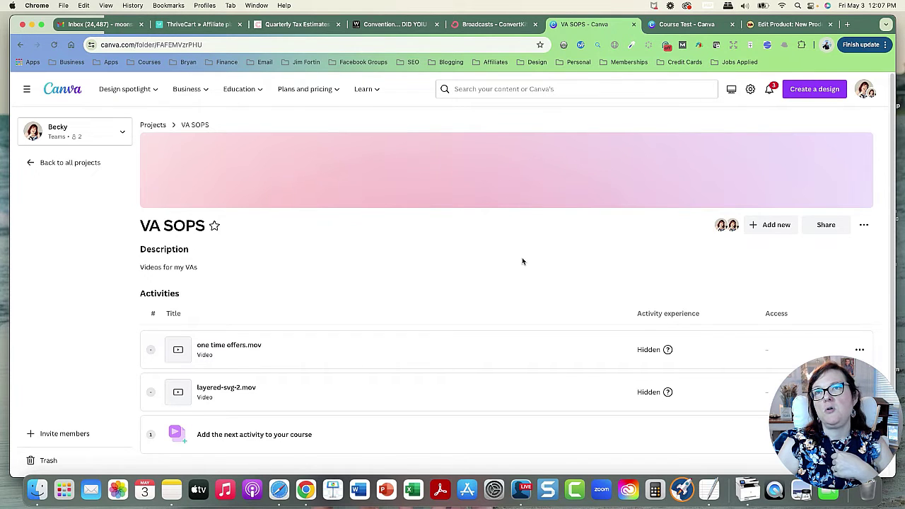
pyautogui.scroll(-1, 439, 304)
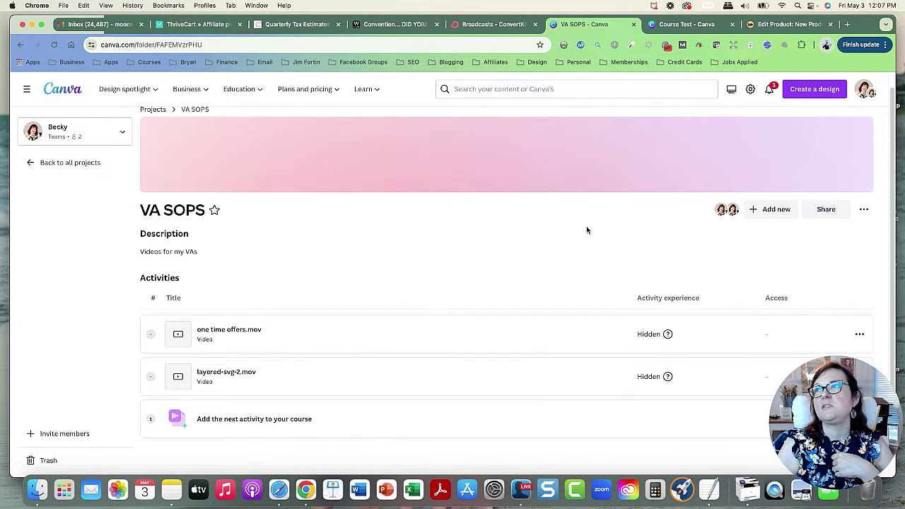
pyautogui.scroll(1, 576, 237)
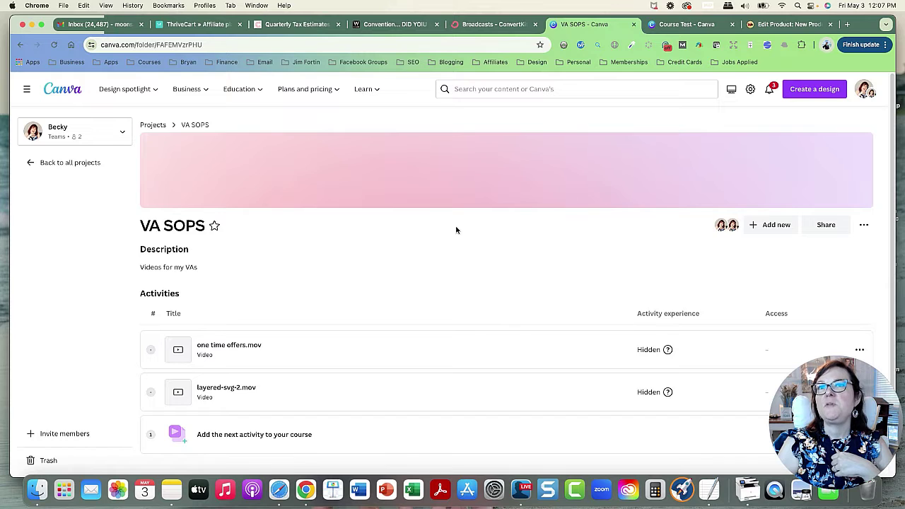
pyautogui.scroll(-2, 450, 246)
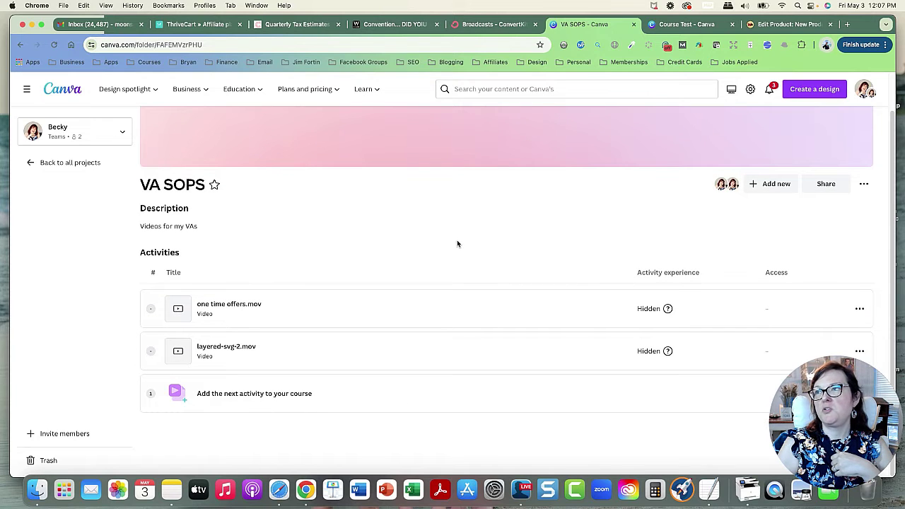
pyautogui.scroll(2, 457, 241)
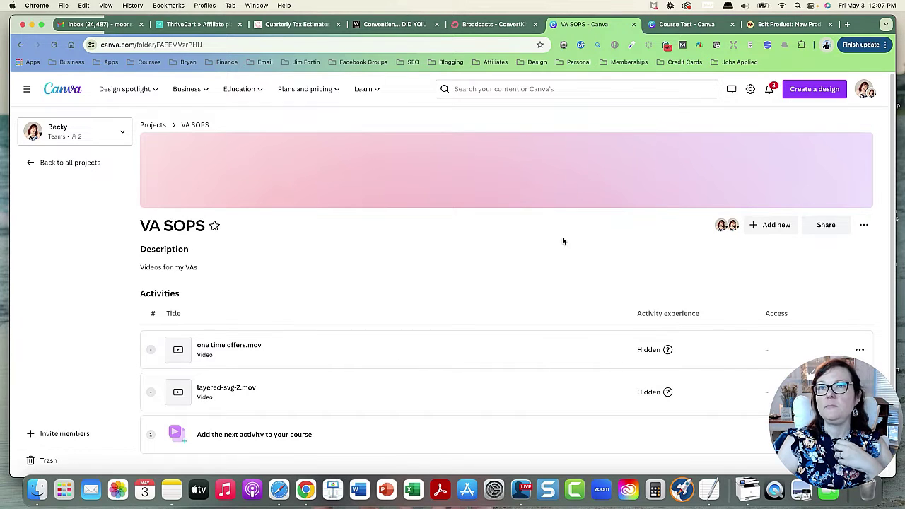
pyautogui.scroll(-2, 561, 241)
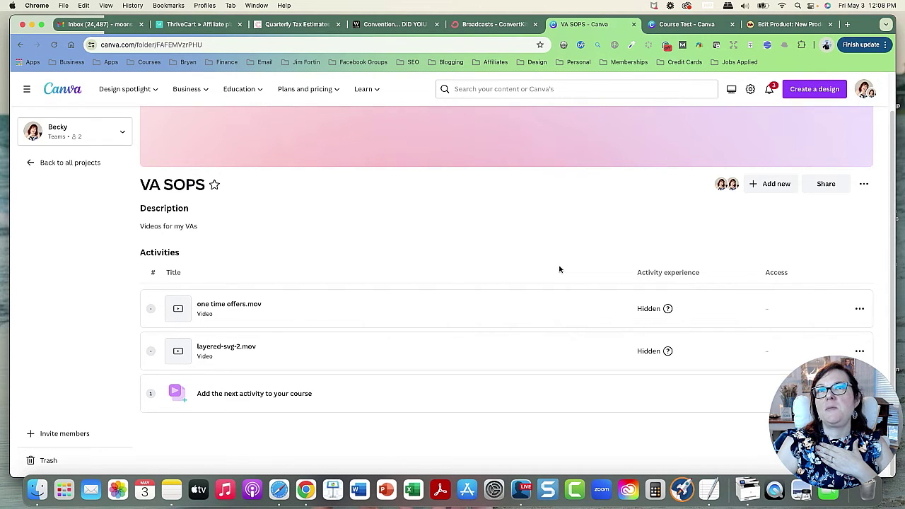
pyautogui.click(27, 90)
pyautogui.click(27, 89)
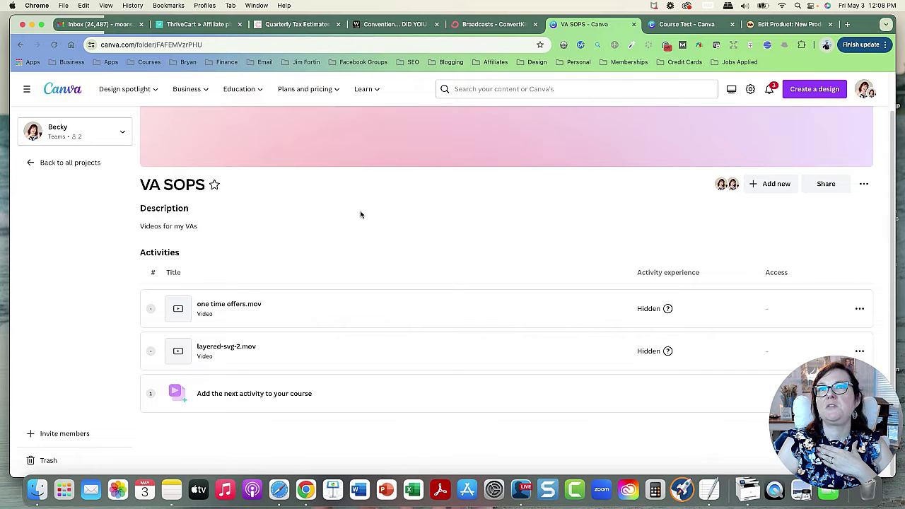
pyautogui.scroll(2, 416, 231)
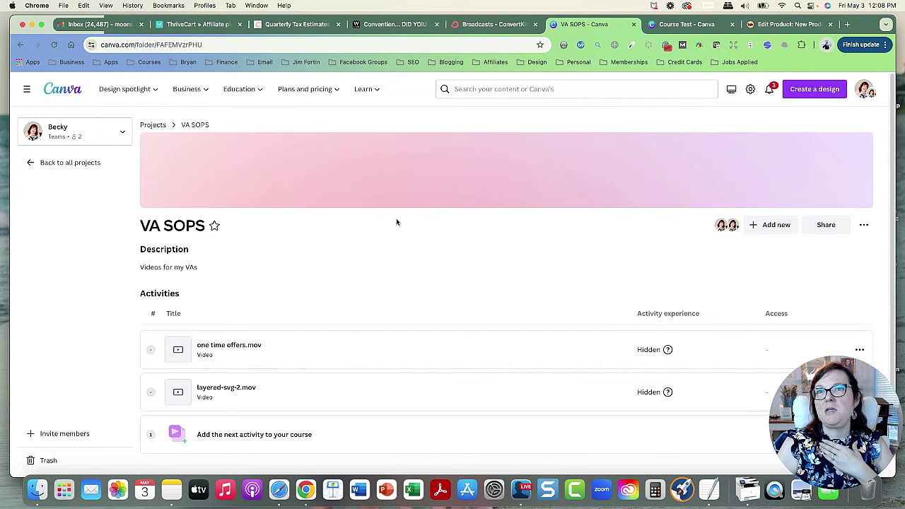
# - Return to the Projects page listing all projects
pyautogui.click(153, 126)
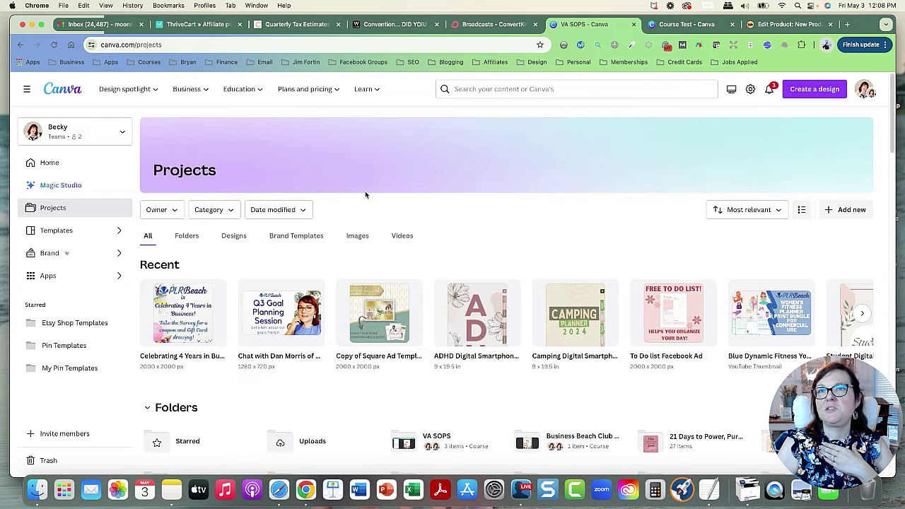
pyautogui.scroll(-2, 468, 233)
pyautogui.scroll(-2, 470, 234)
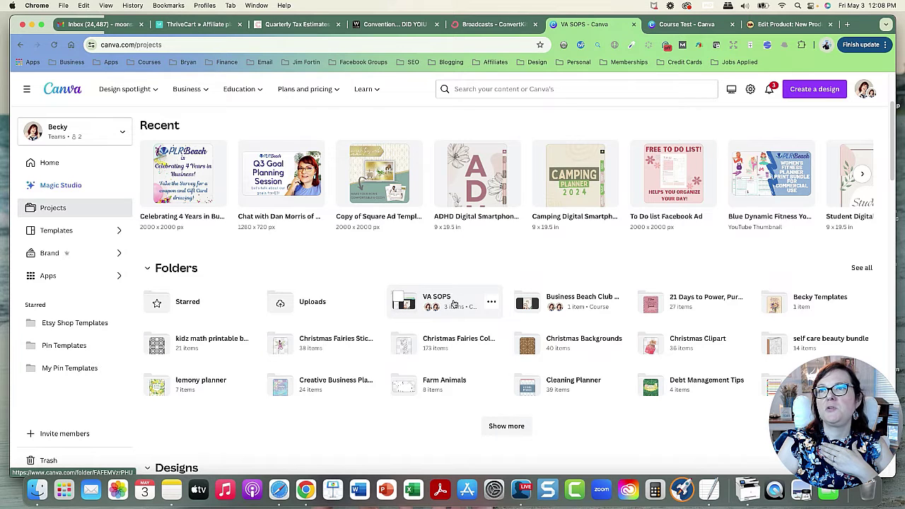
pyautogui.scroll(-1, 452, 302)
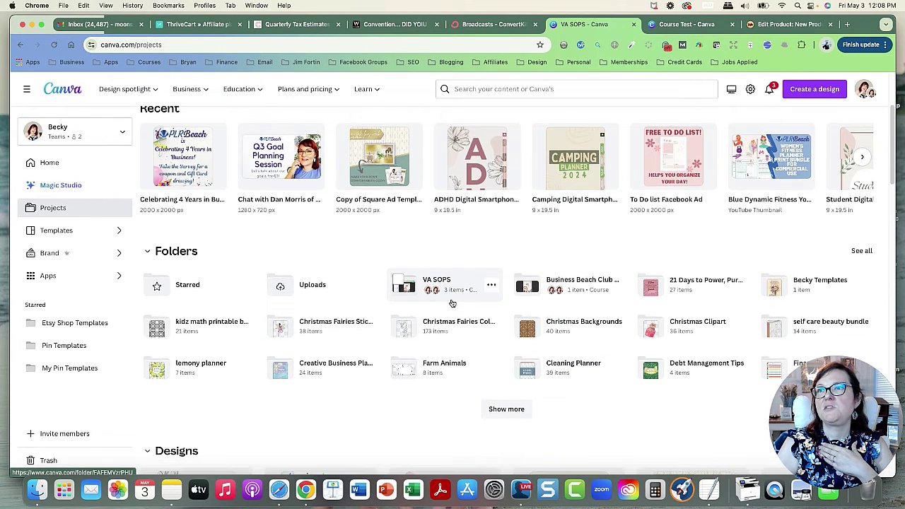
# - Share the VA SOPS folder with everyone in the Becky team at Can view access
pyautogui.click(492, 285)
pyautogui.scroll(-1, 499, 309)
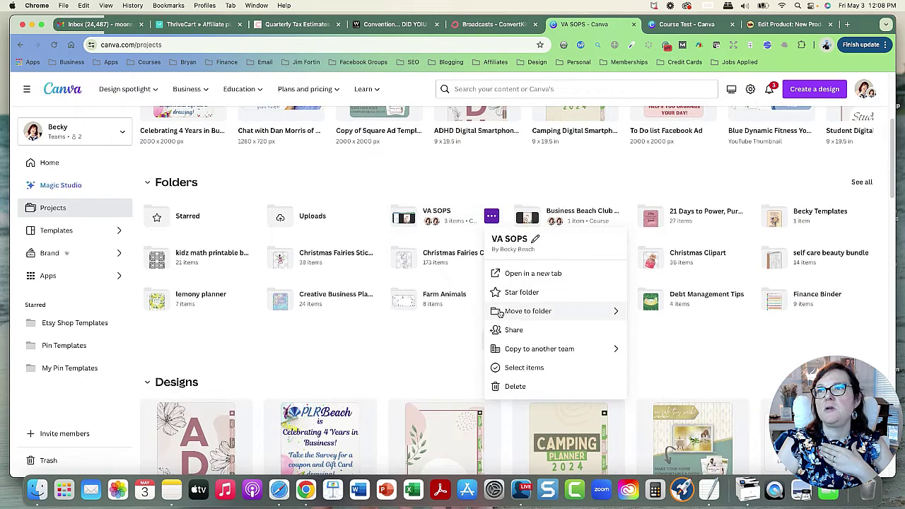
pyautogui.click(505, 328)
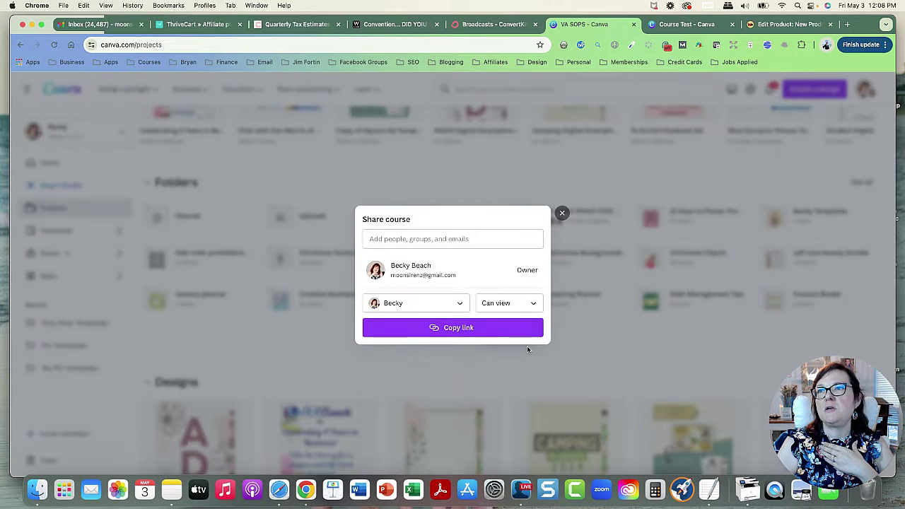
pyautogui.click(508, 306)
pyautogui.click(422, 307)
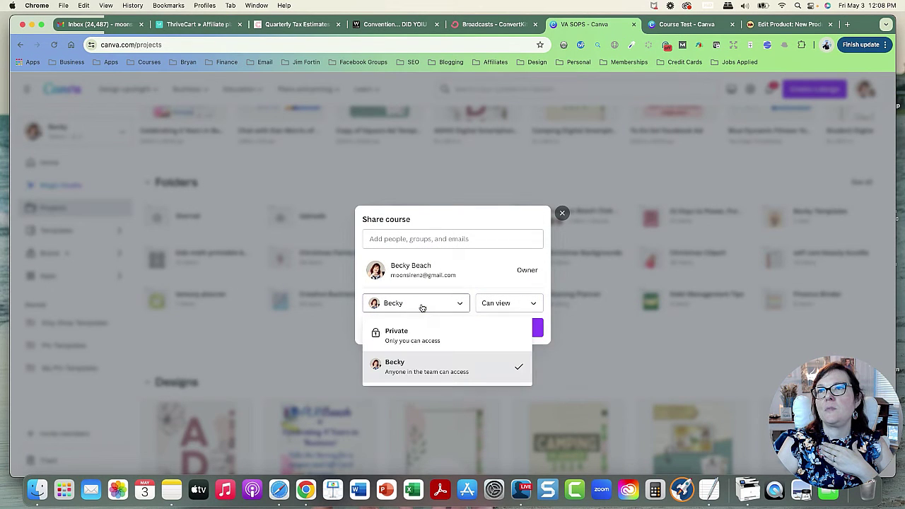
pyautogui.click(436, 377)
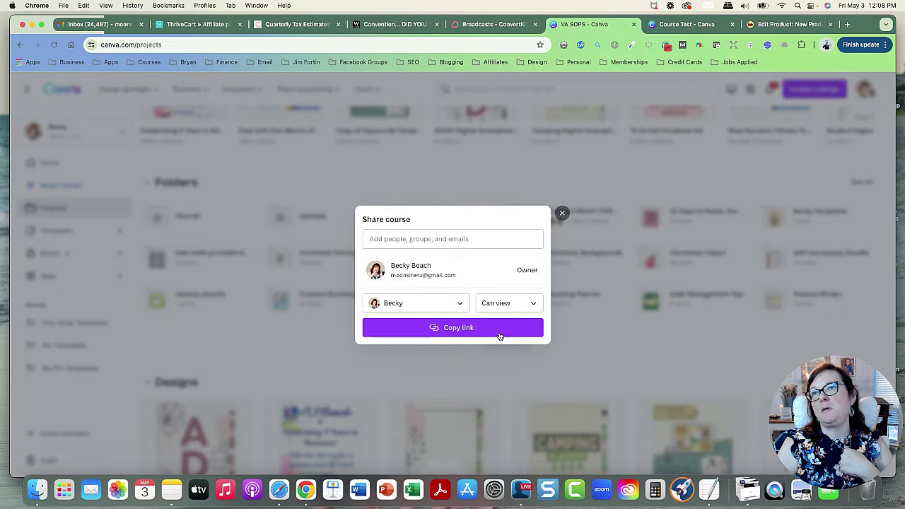
pyautogui.click(562, 212)
pyautogui.scroll(2, 564, 321)
pyautogui.scroll(3, 564, 321)
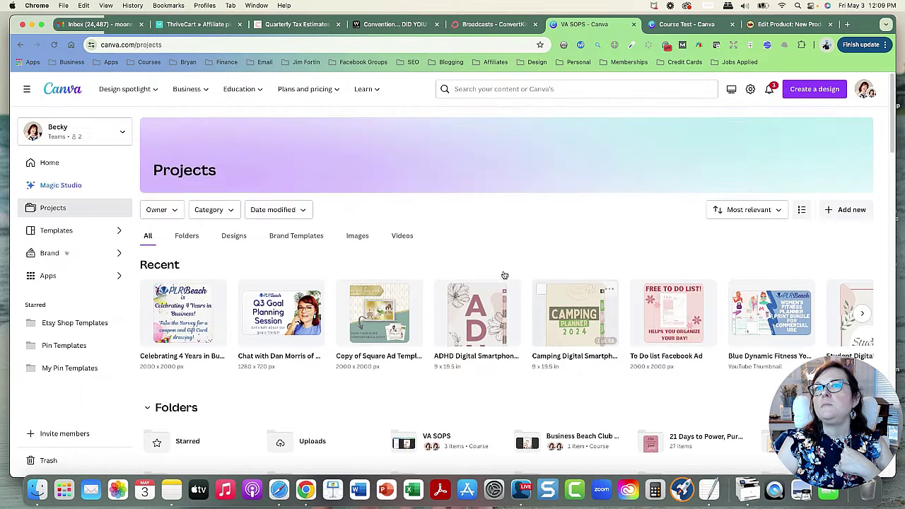
# - Look inside the Business Beach Club Course folder, then go back to Projects
pyautogui.scroll(-3, 515, 265)
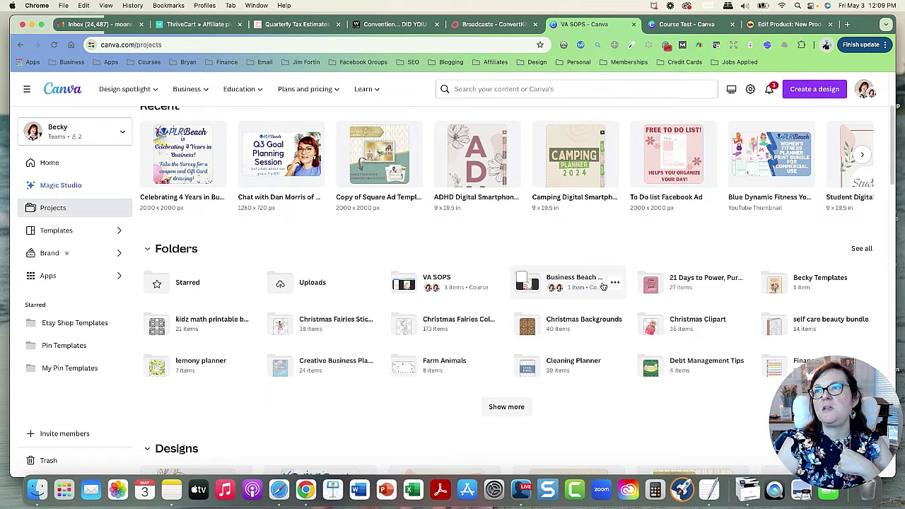
pyautogui.click(581, 277)
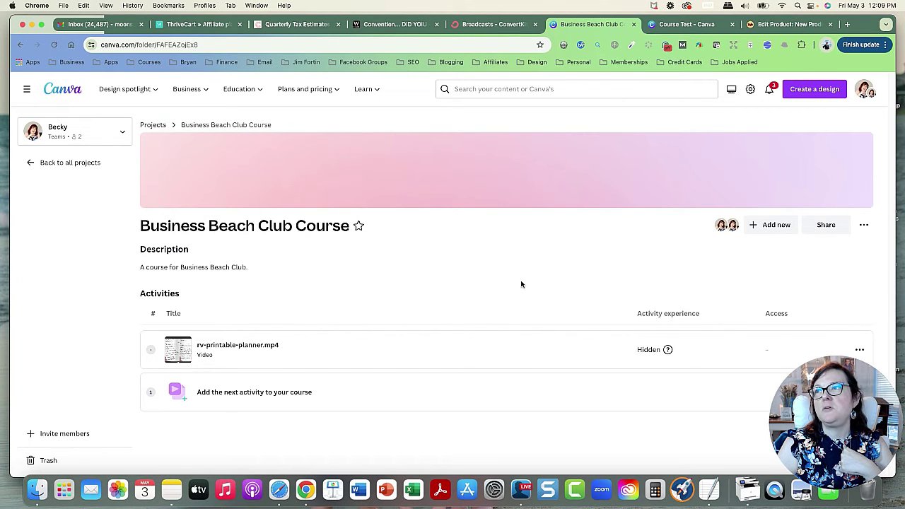
pyautogui.click(160, 127)
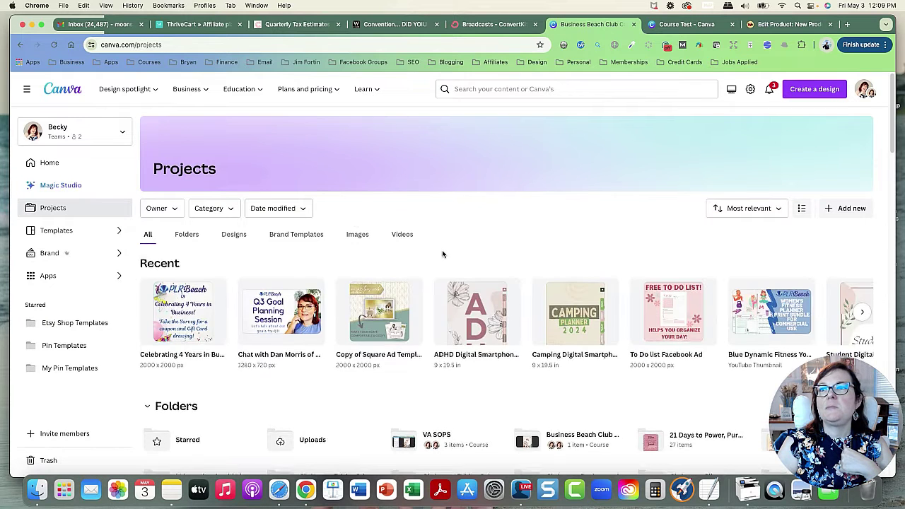
# - Delete the Business Beach Club Course folder and reopen the VA SOPS course
pyautogui.scroll(-2, 480, 315)
pyautogui.click(615, 369)
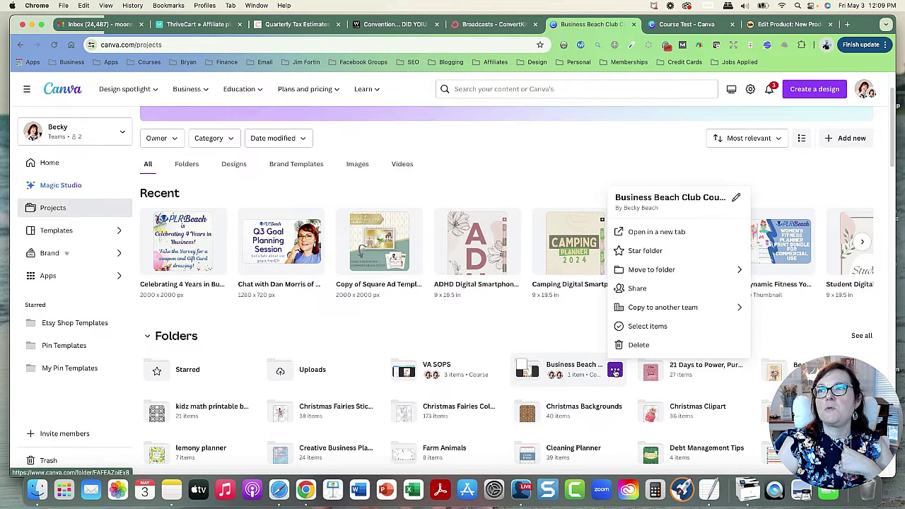
pyautogui.click(635, 346)
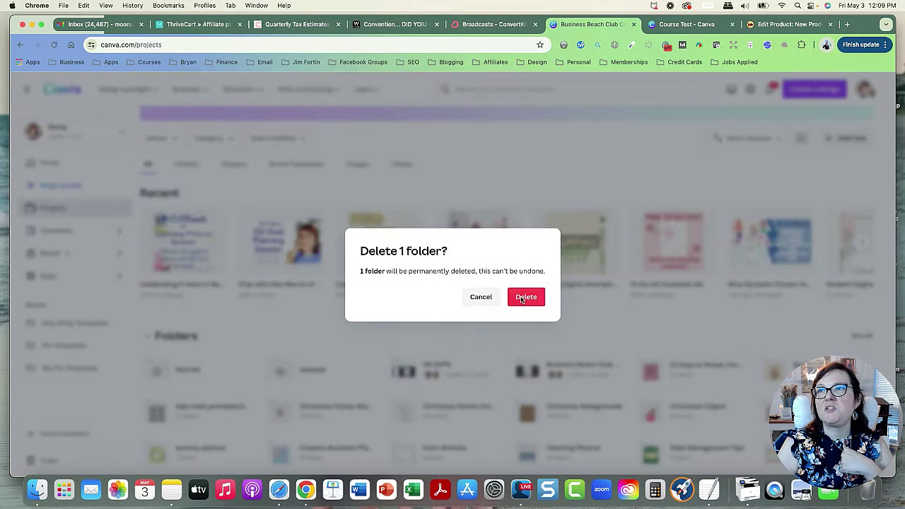
pyautogui.click(525, 299)
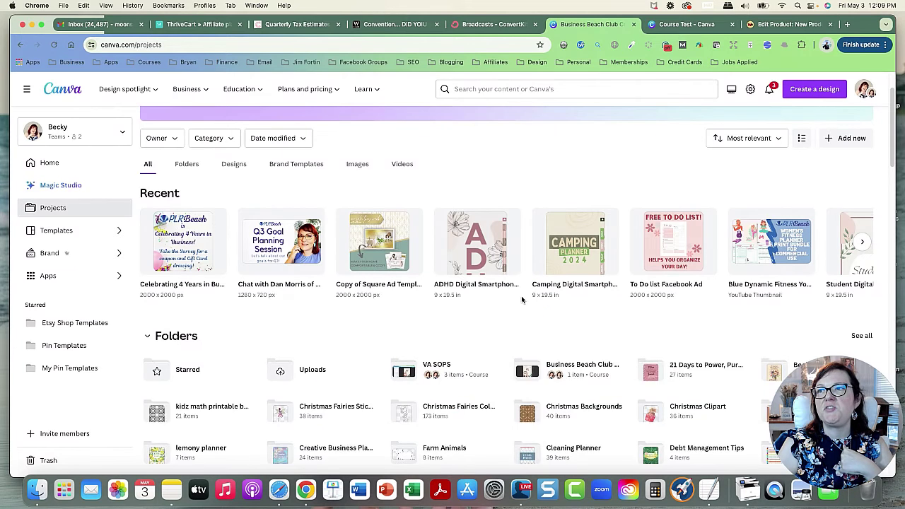
pyautogui.click(437, 366)
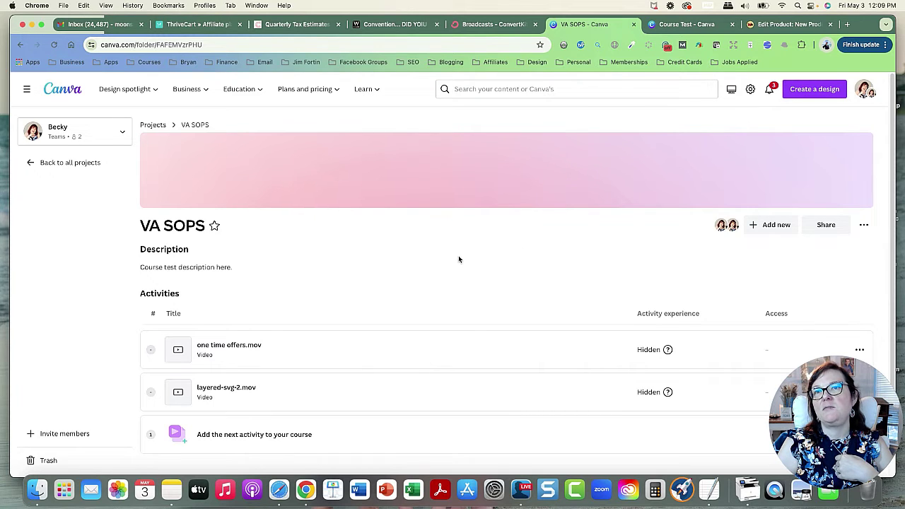
# - Start a Google Drive video import and browse to the Catherine > Video Training folder
pyautogui.scroll(-2, 318, 367)
pyautogui.click(249, 395)
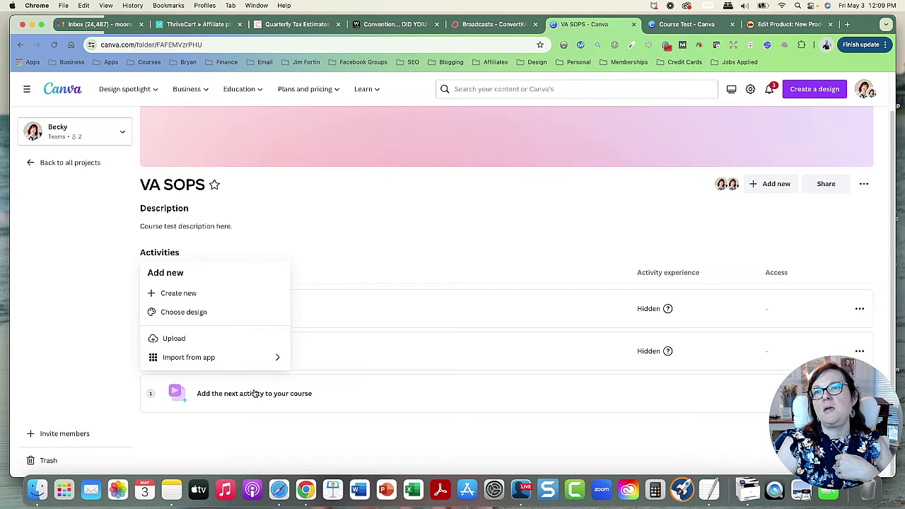
pyautogui.click(199, 357)
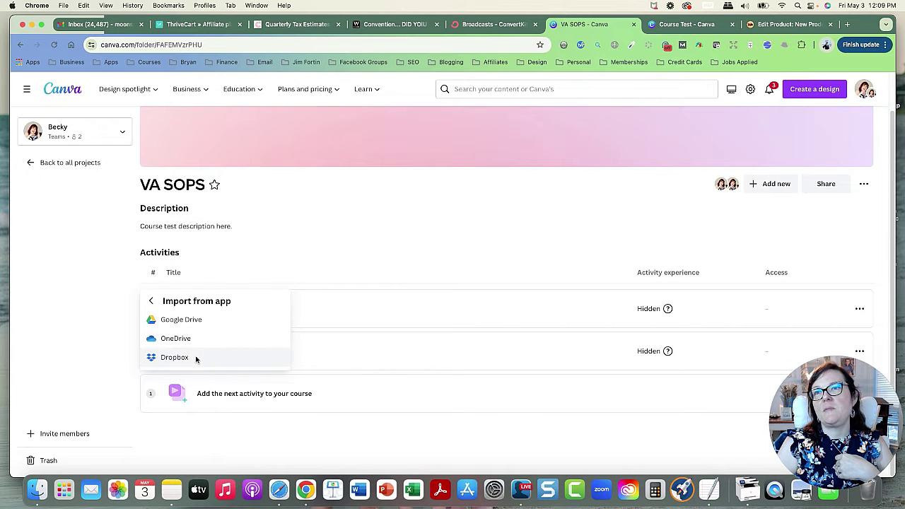
pyautogui.click(192, 320)
pyautogui.scroll(-2, 440, 304)
pyautogui.scroll(-8, 440, 304)
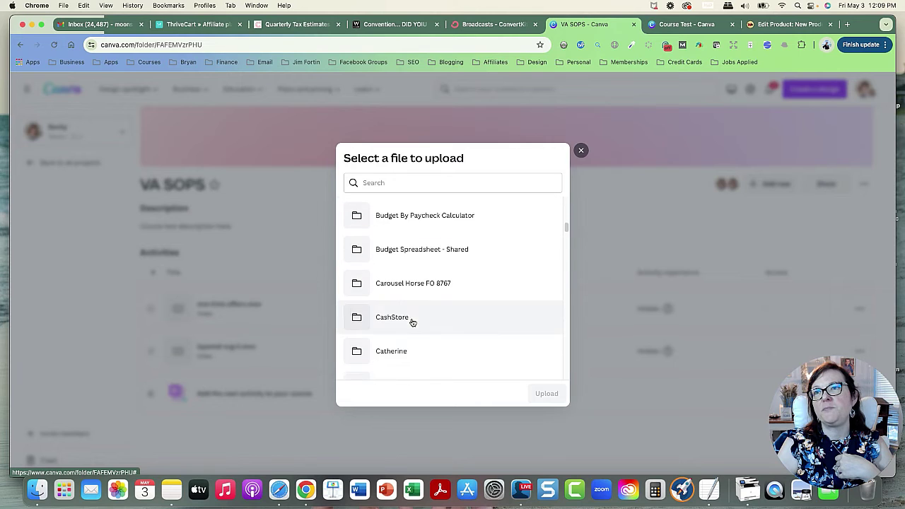
pyautogui.click(389, 343)
pyautogui.click(409, 335)
# - Close the file picker without uploading and bring up the VA SOPS sharing settings
pyautogui.scroll(-6, 499, 295)
pyautogui.scroll(-3, 499, 296)
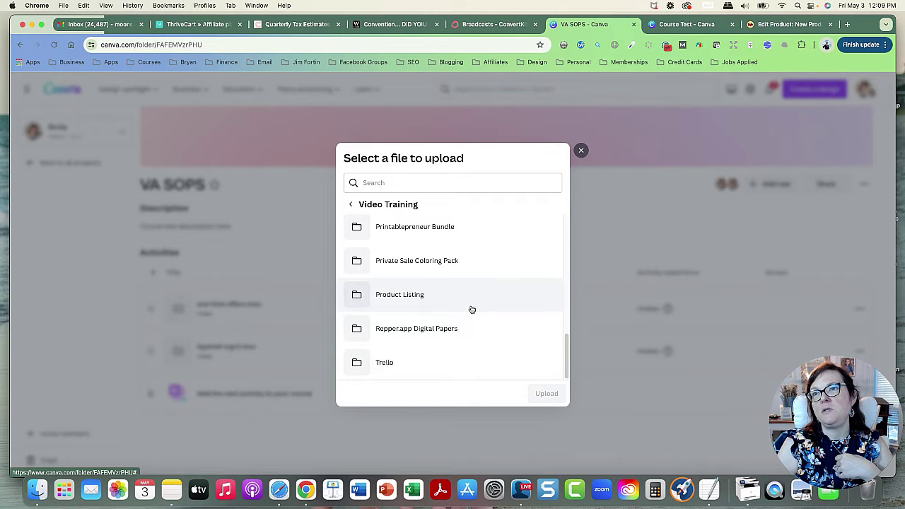
pyautogui.scroll(1, 441, 318)
pyautogui.scroll(4, 441, 318)
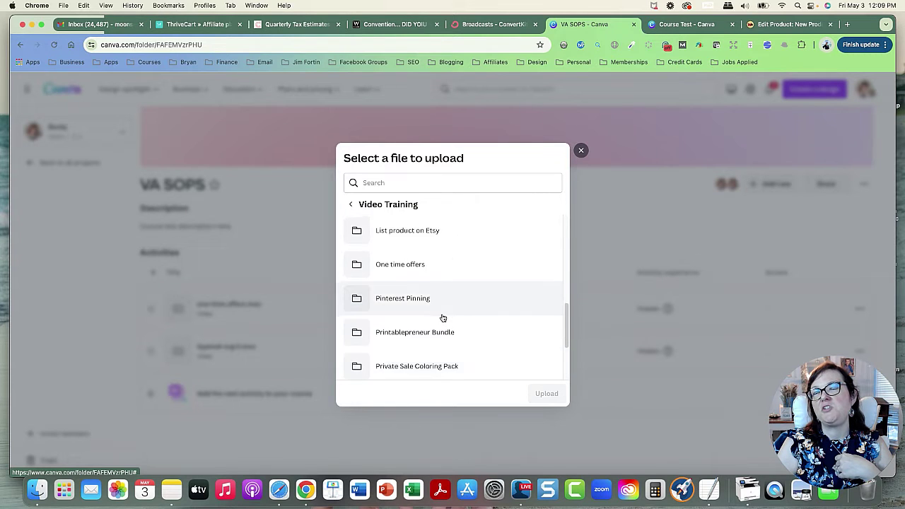
pyautogui.scroll(7, 443, 318)
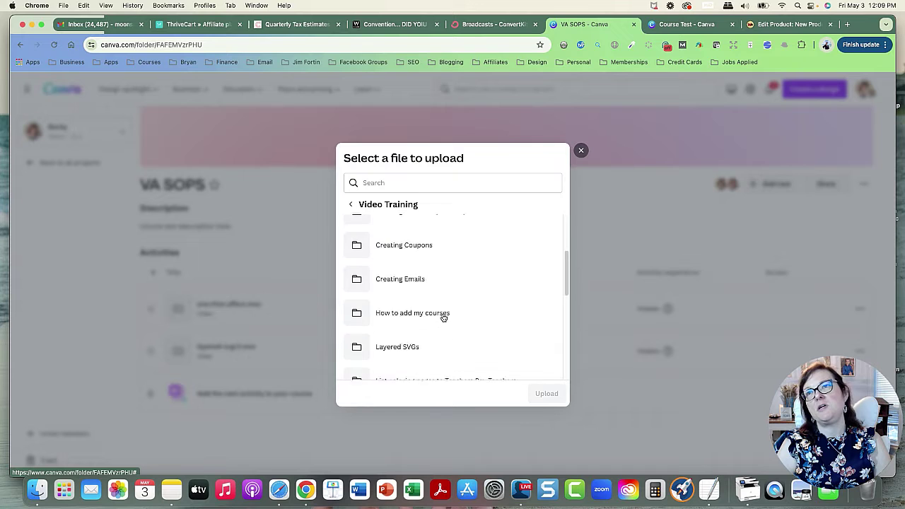
pyautogui.scroll(-11, 445, 318)
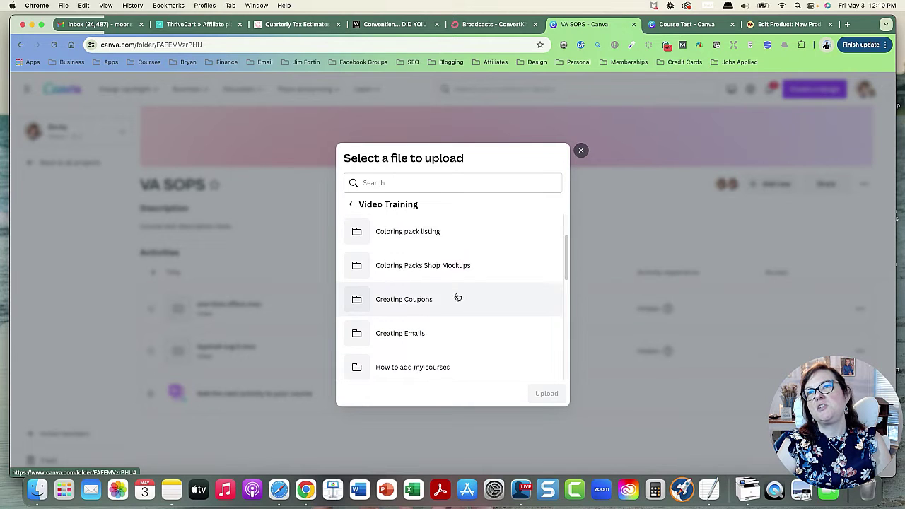
pyautogui.scroll(8, 487, 283)
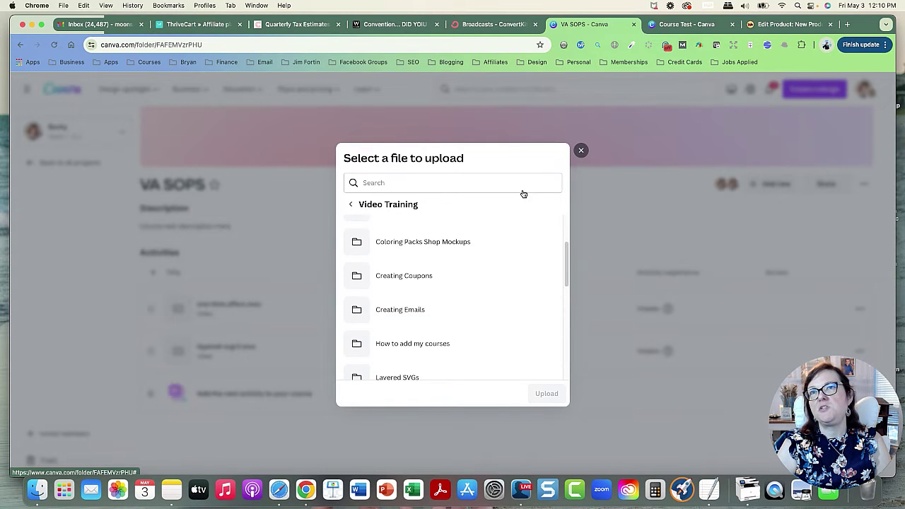
pyautogui.click(580, 150)
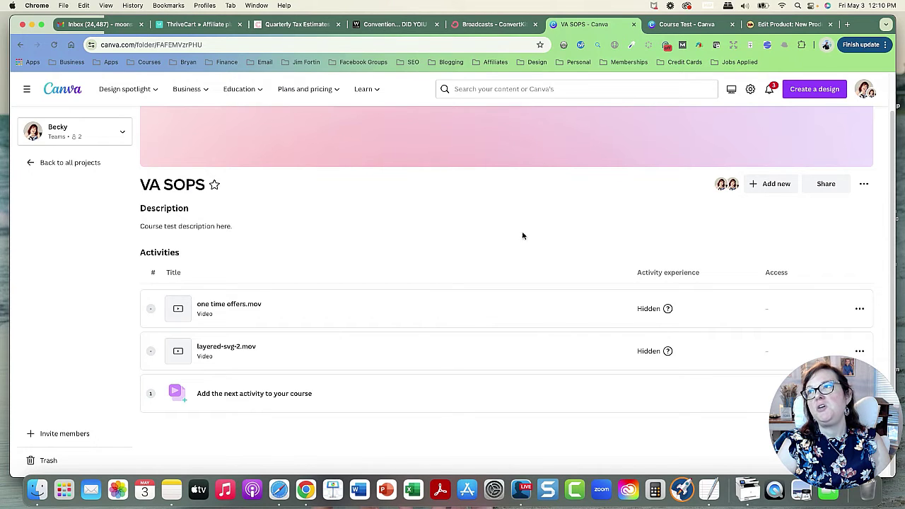
pyautogui.click(827, 186)
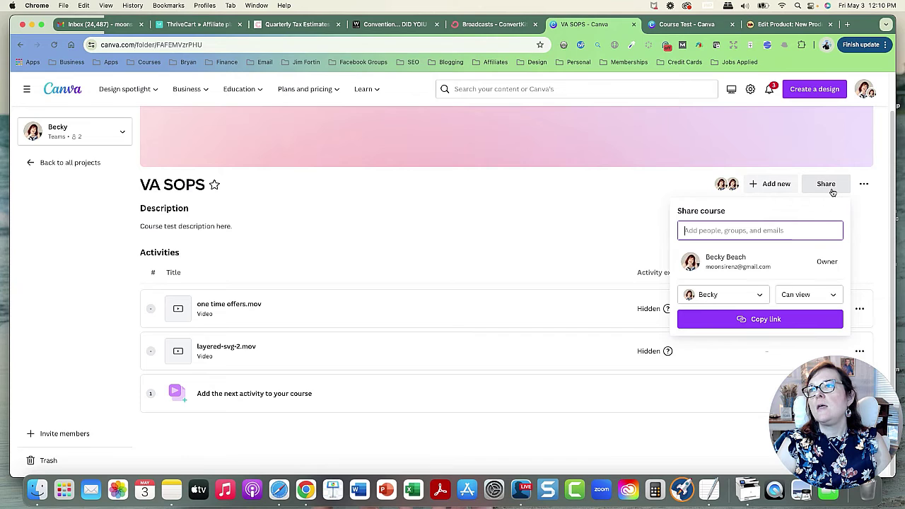